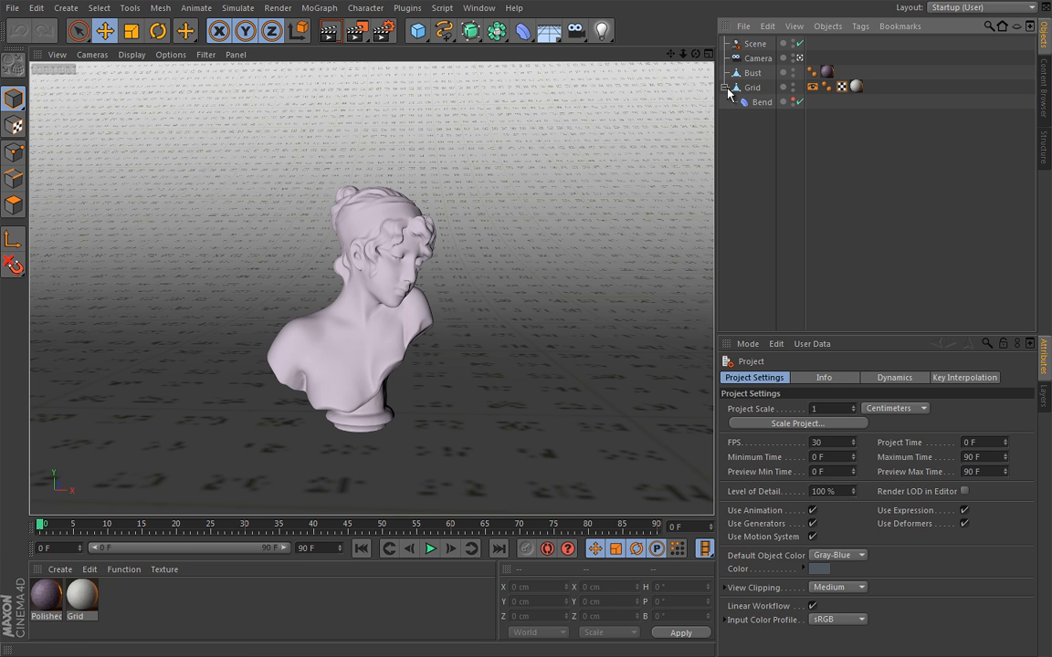
- Leave the camera view and extend the Camera's focus distance past the bust to about 36.46 cm
click(758, 58)
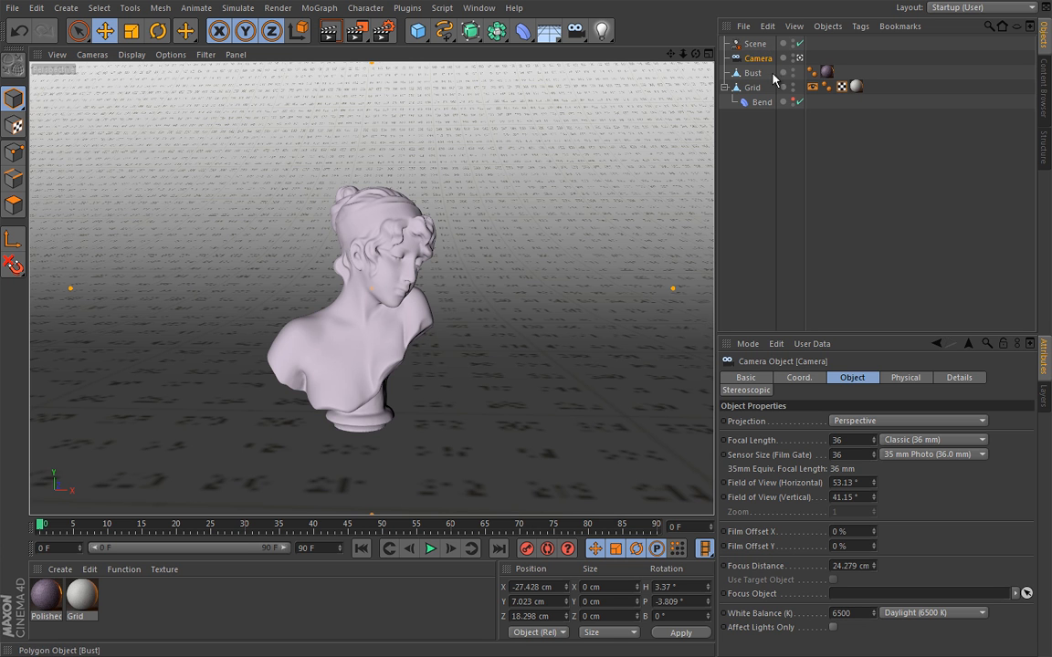
click(799, 58)
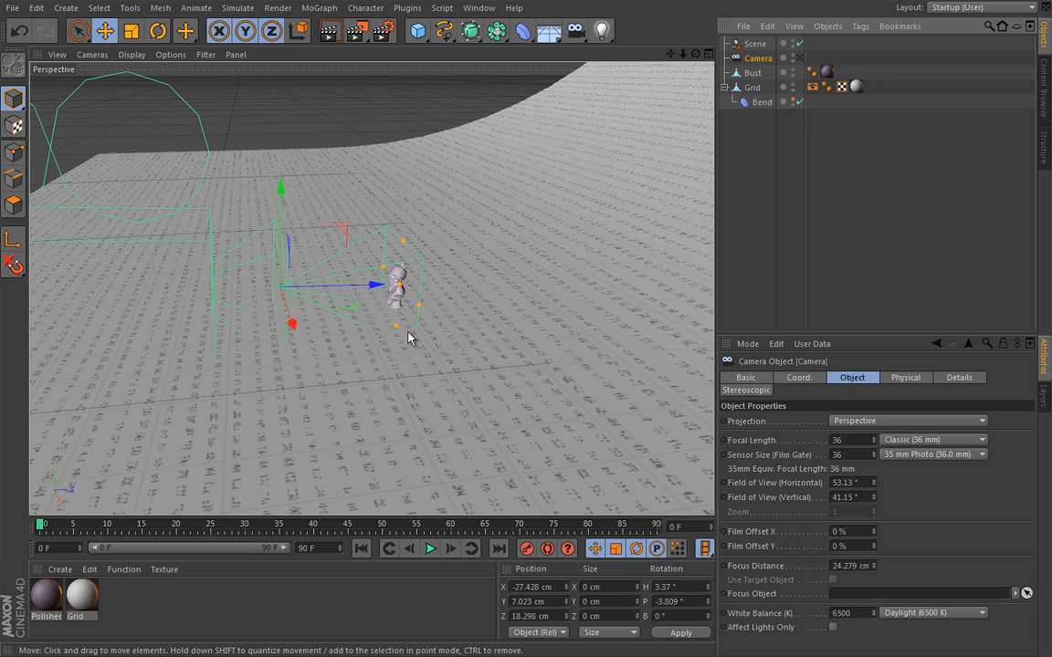
scroll(447, 307, up, 5)
scroll(452, 304, up, 3)
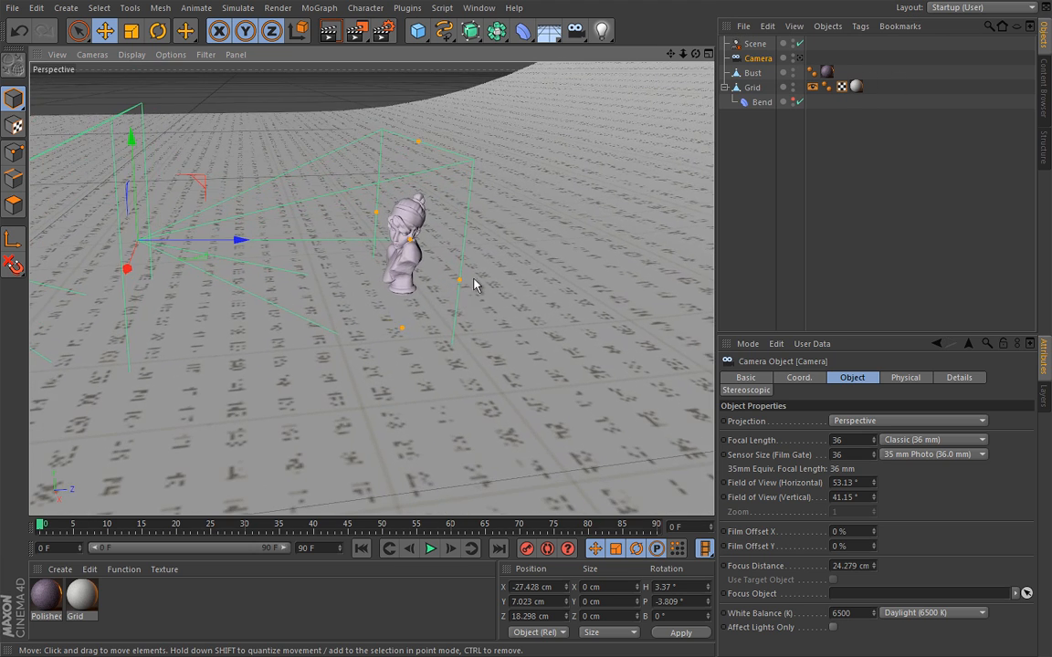
drag(415, 242, 525, 239)
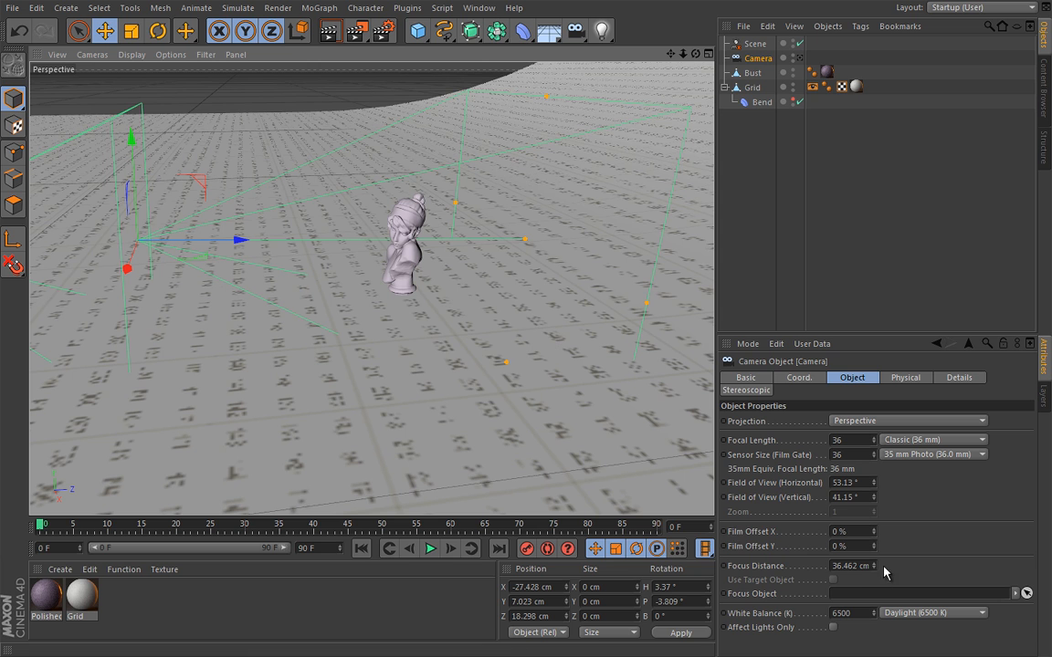
- Show the Scene object's output settings and collapse Export Options, Motion Blur & Animation and Render Channels, leaving Default Exposure open
click(754, 44)
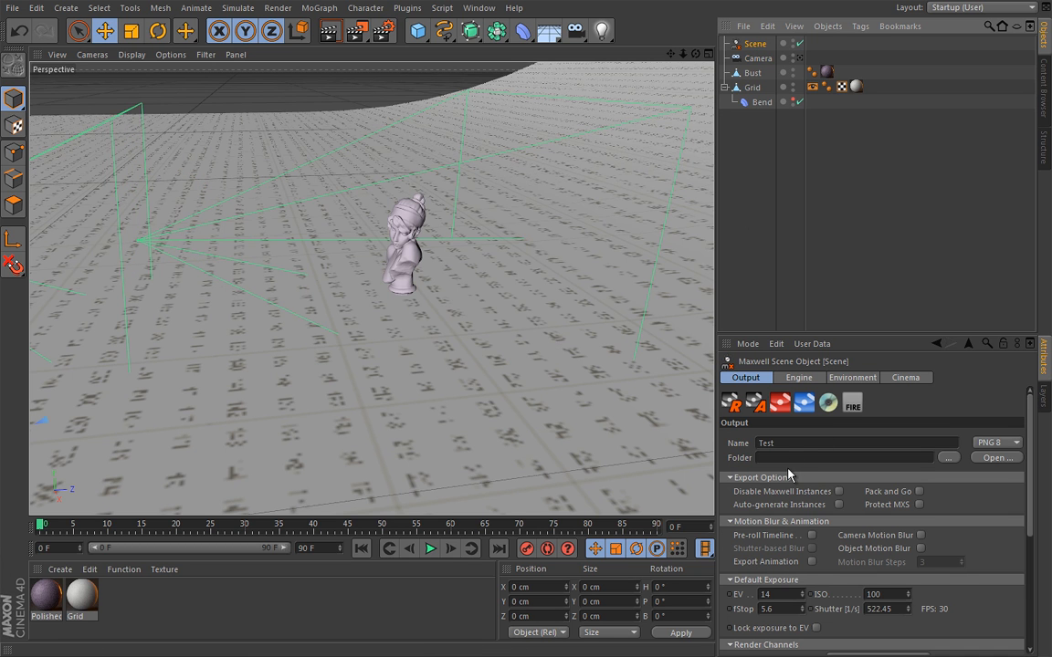
click(731, 480)
click(731, 490)
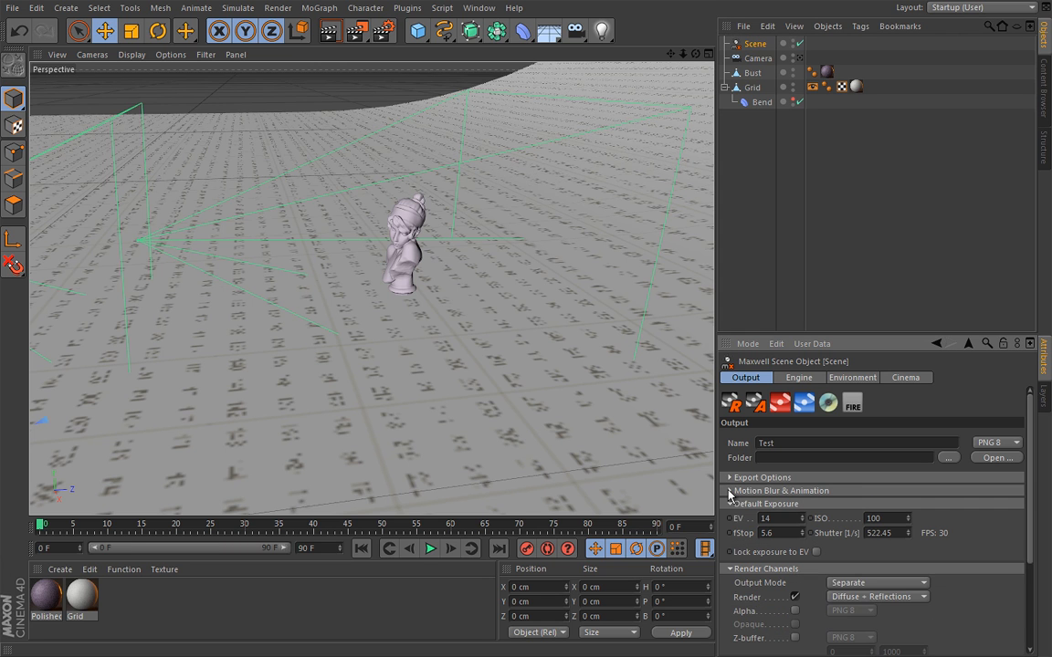
click(730, 569)
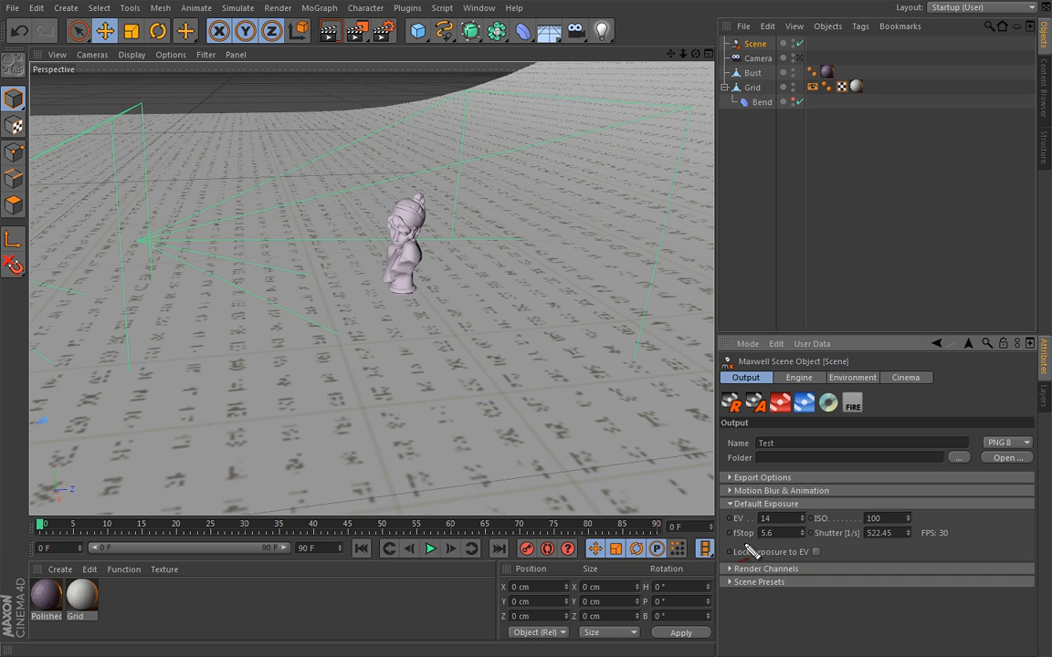
mouse_move(743, 545)
mouse_down()
mouse_move(913, 555)
mouse_move(850, 502)
mouse_move(730, 476)
mouse_move(758, 545)
mouse_up()
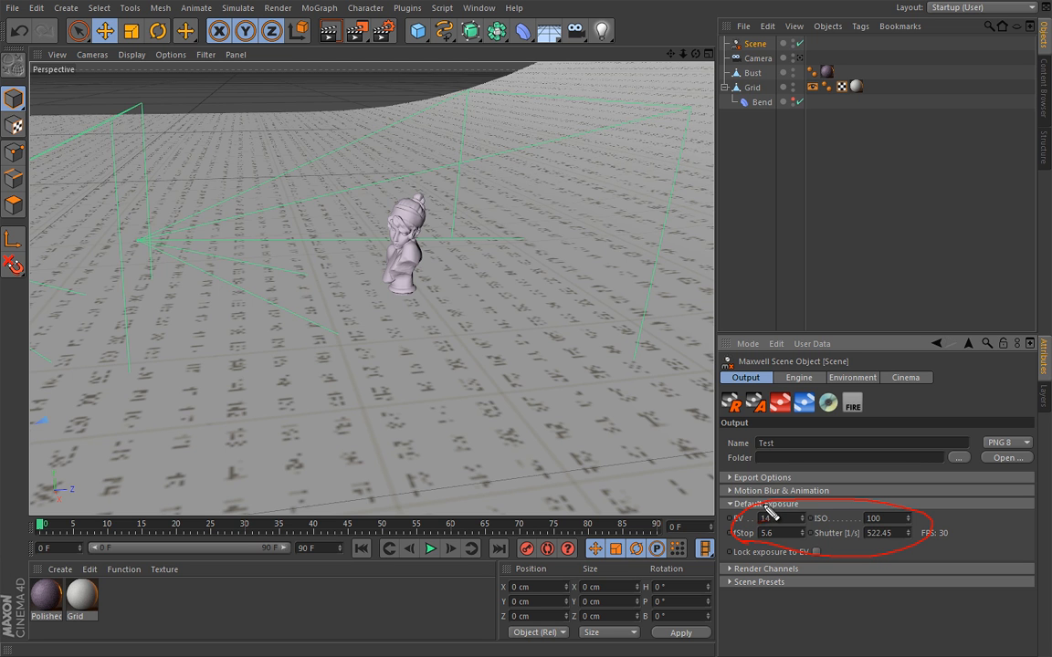
drag(802, 532, 804, 529)
drag(759, 537, 802, 539)
drag(863, 523, 906, 525)
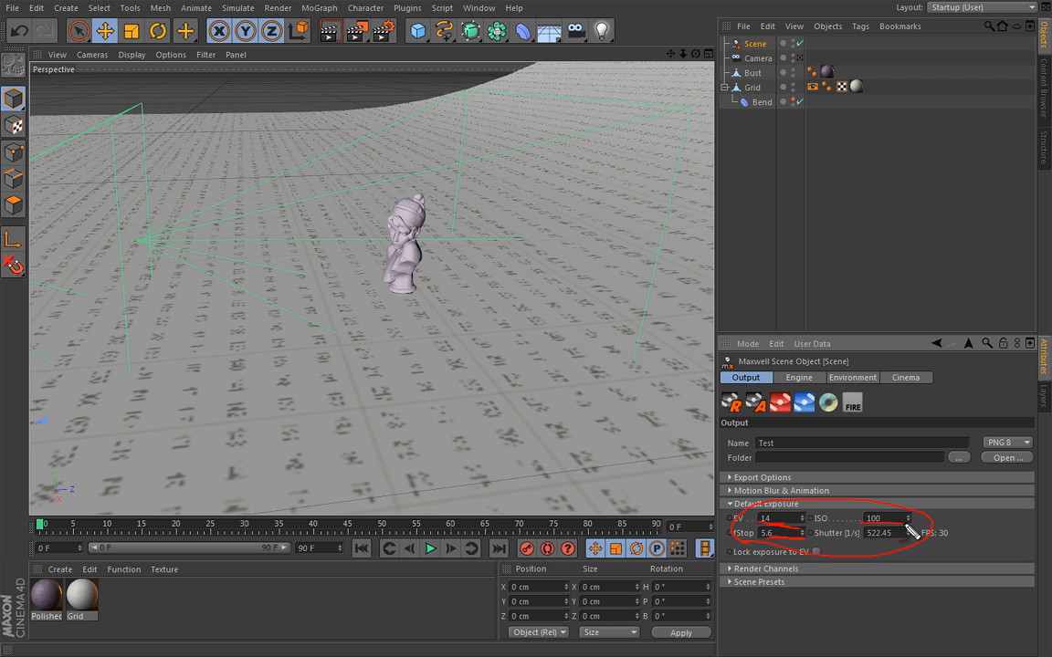
key(Escape)
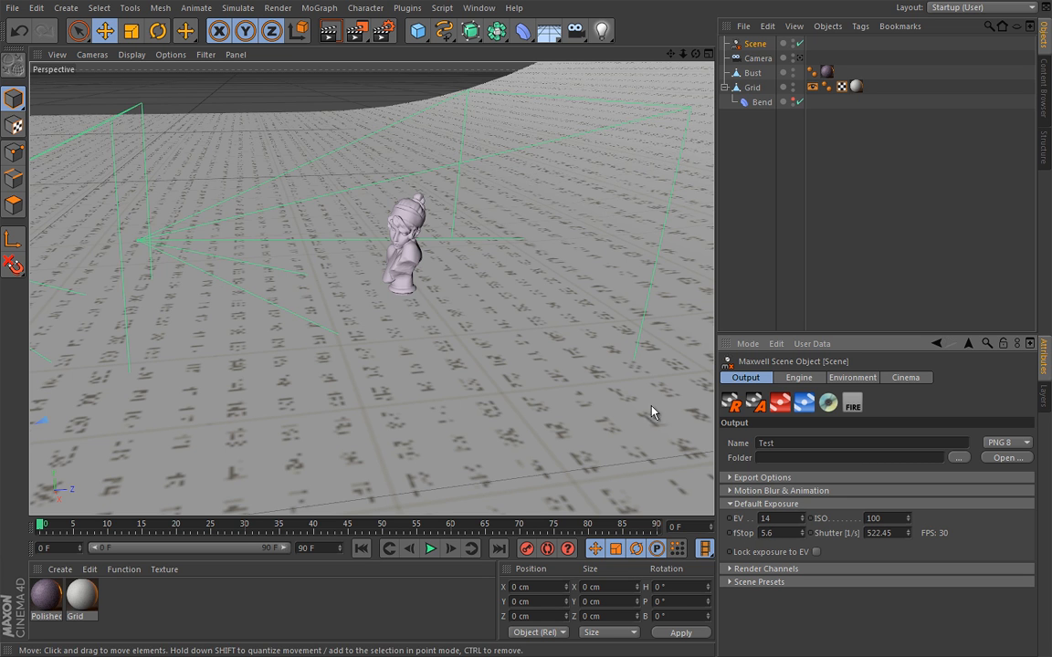
- Switch to a single Left view framing the bust and hide the Camera in the editor
middle_click(354, 290)
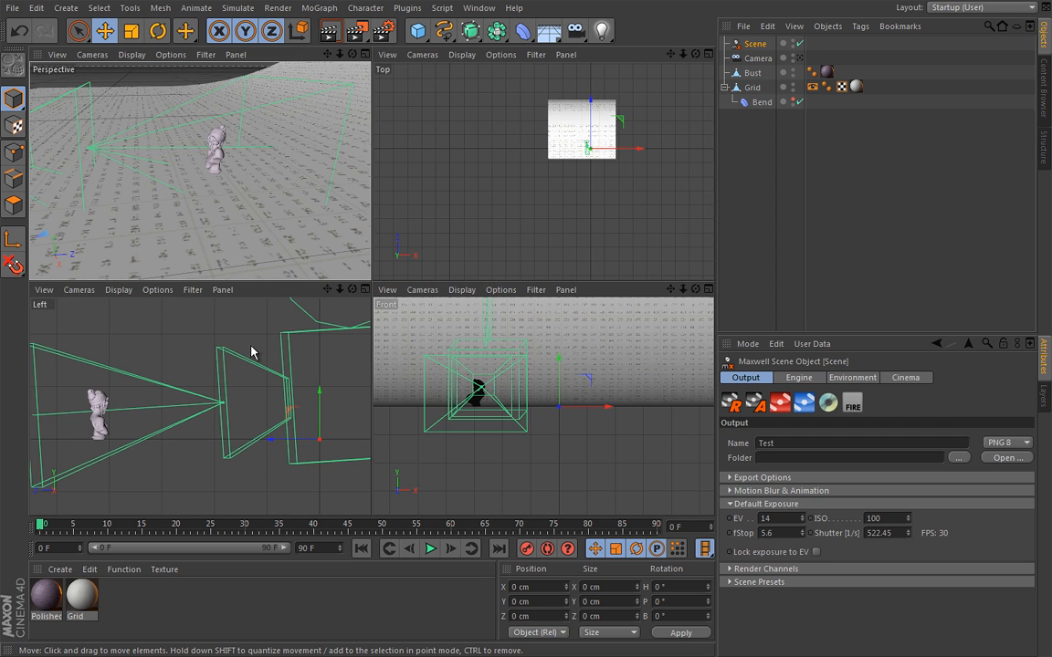
middle_click(208, 332)
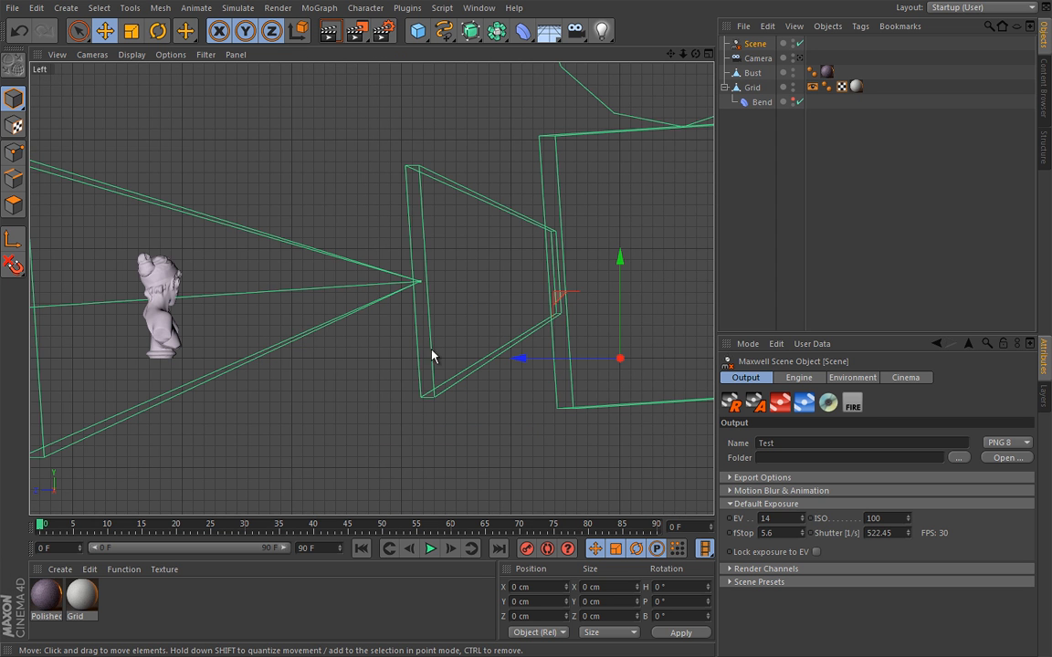
scroll(402, 362, down, 5)
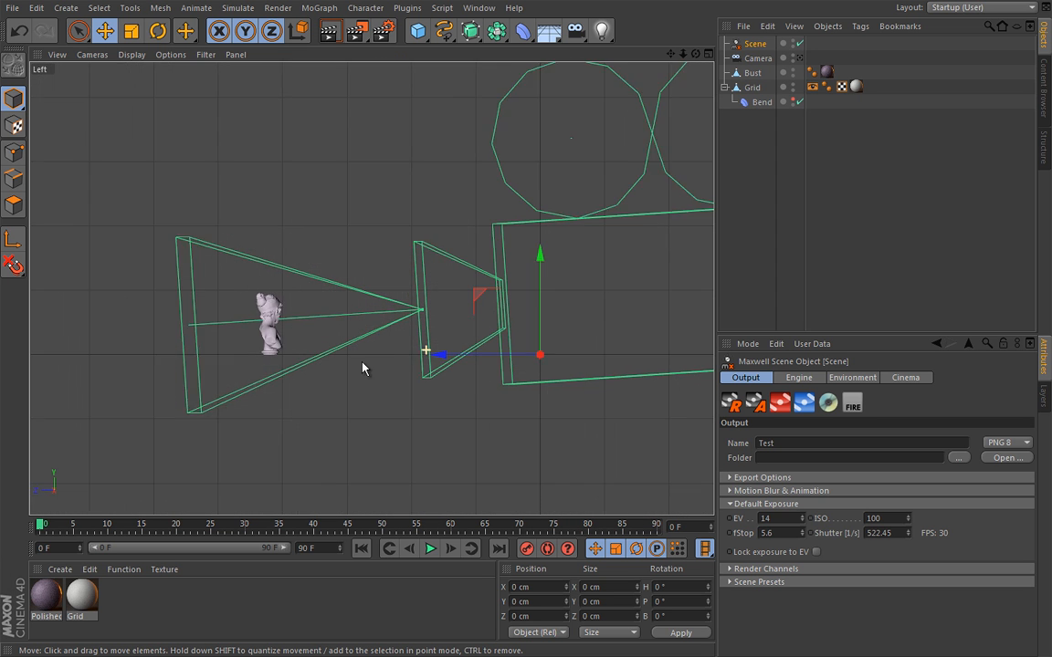
click(793, 57)
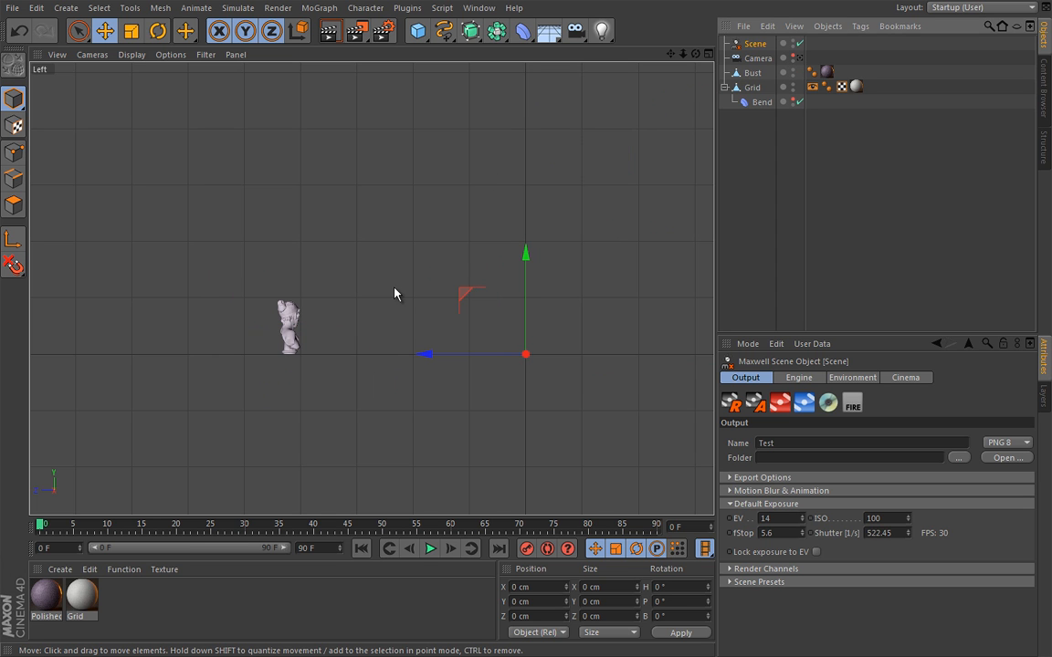
- Sketch a movie camera aimed at the bust in the Left view with Doodle Paint
key(v)
mouse_move(396, 257)
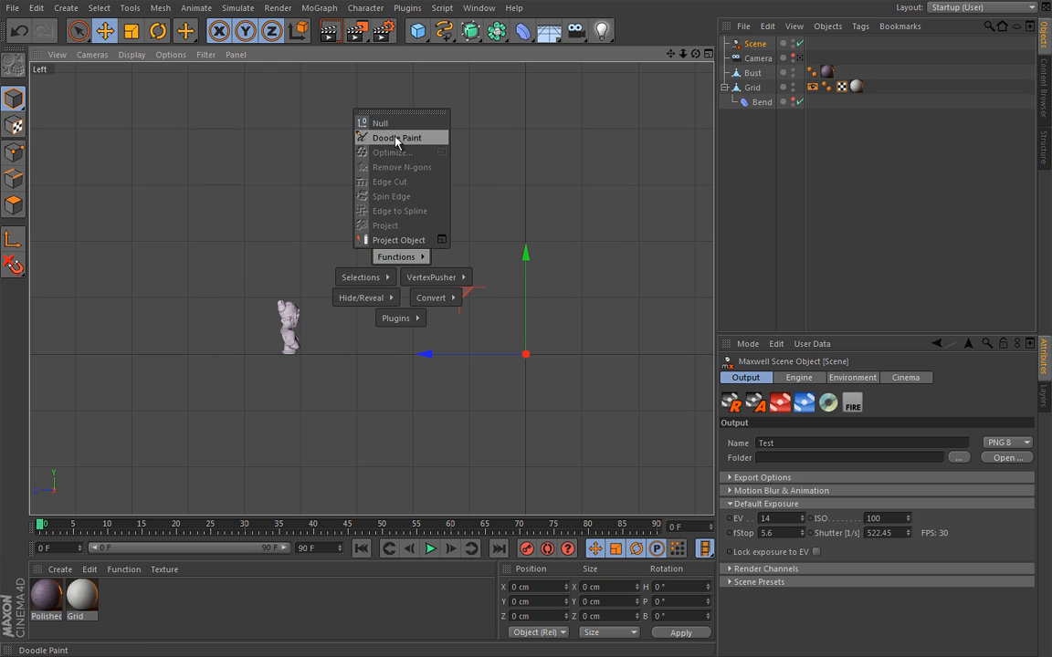
click(395, 138)
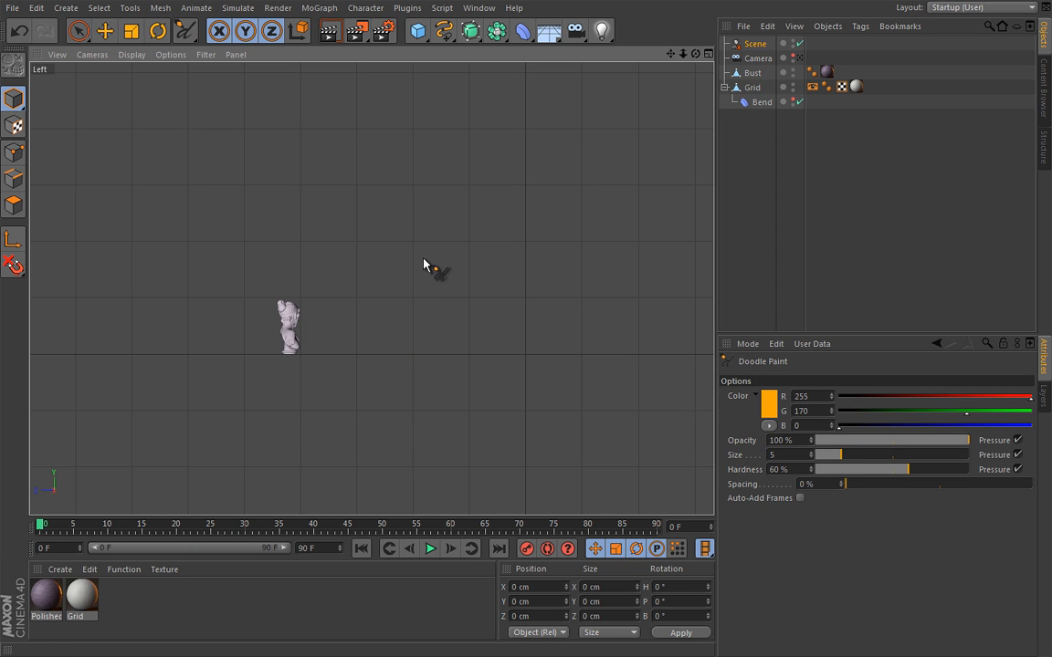
mouse_move(436, 243)
mouse_down()
mouse_move(411, 256)
mouse_move(415, 265)
mouse_move(438, 257)
mouse_move(406, 246)
mouse_move(424, 244)
mouse_move(396, 259)
mouse_move(411, 260)
mouse_up()
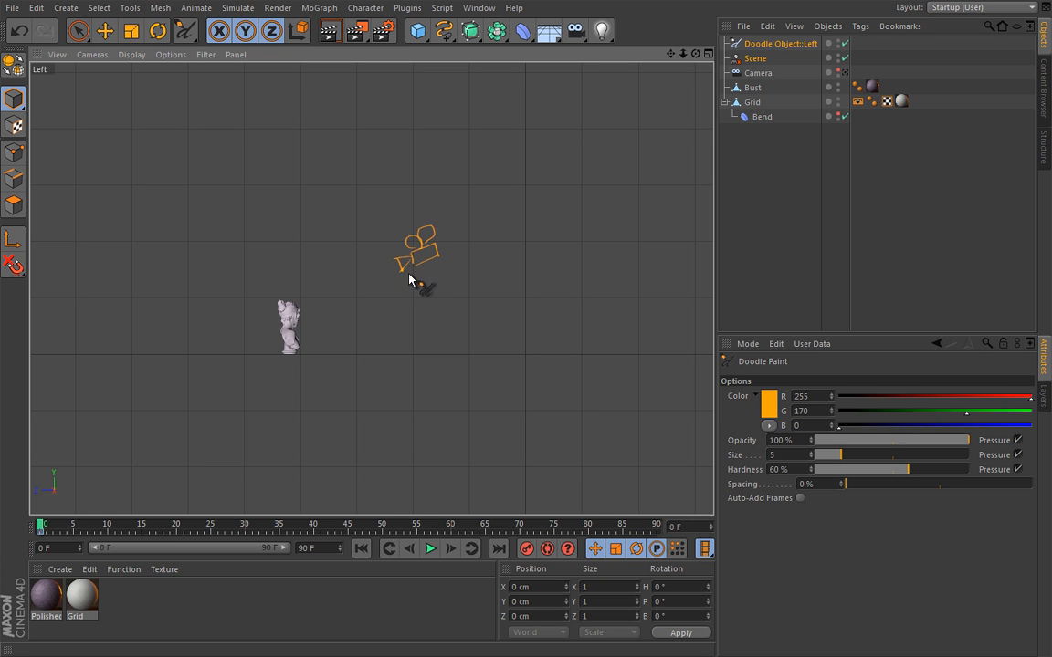
- Show the Scene object's exposure settings again and doodle a focus point on the bust
click(756, 57)
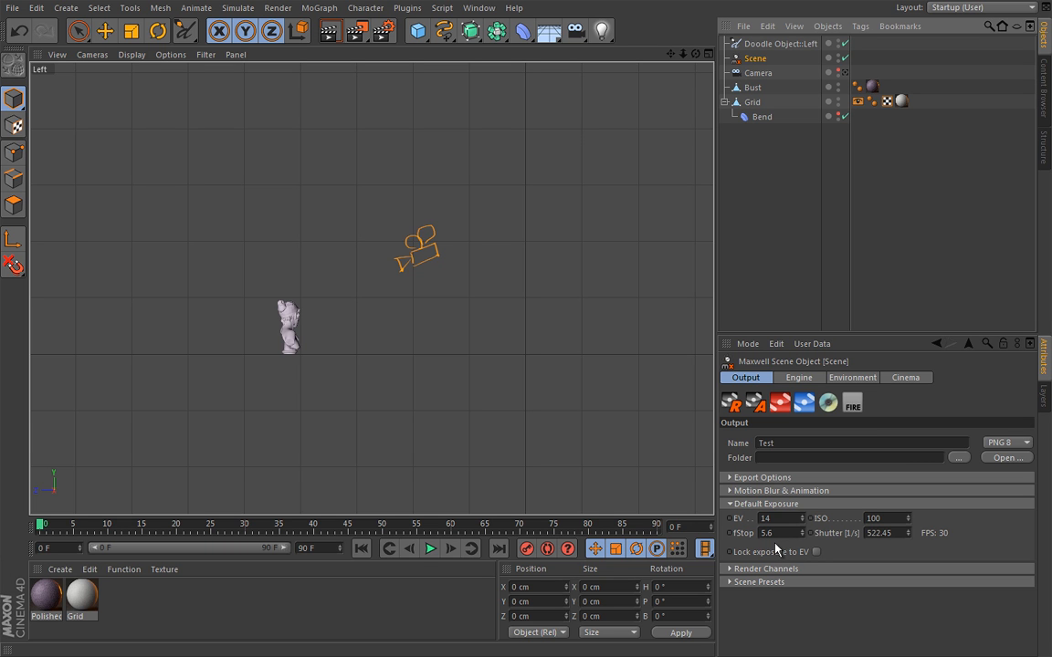
drag(368, 267, 396, 274)
mouse_move(361, 312)
mouse_down()
mouse_move(379, 293)
mouse_move(371, 305)
mouse_up()
drag(371, 311, 296, 345)
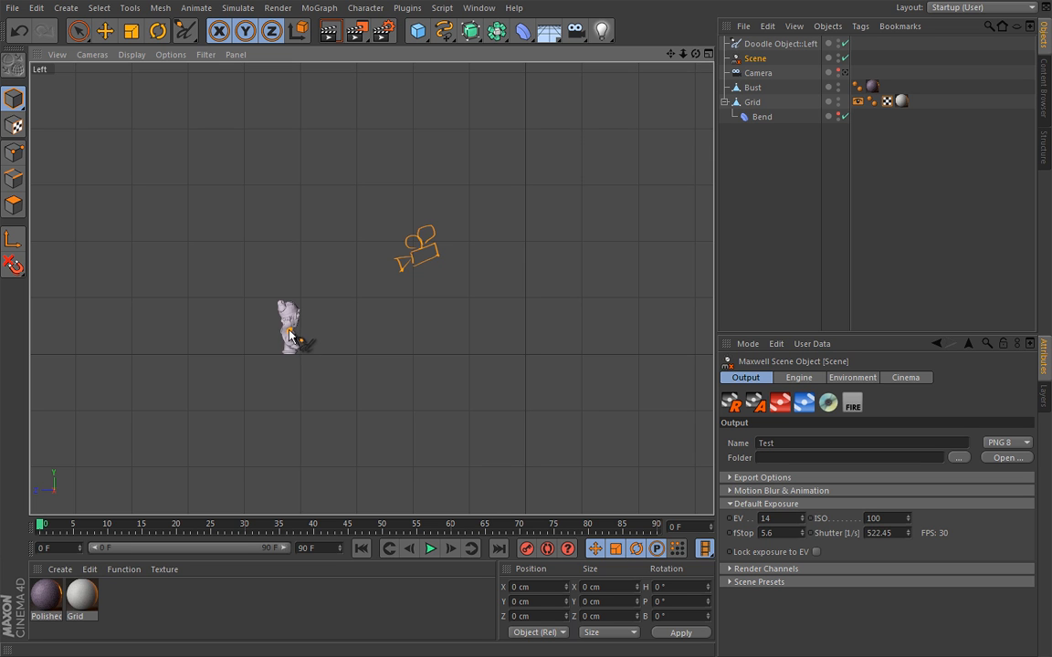
- Doodle the focal plane as a slanted line through the bust, with arrows towards and away from the camera
drag(288, 338, 356, 312)
drag(263, 268, 321, 404)
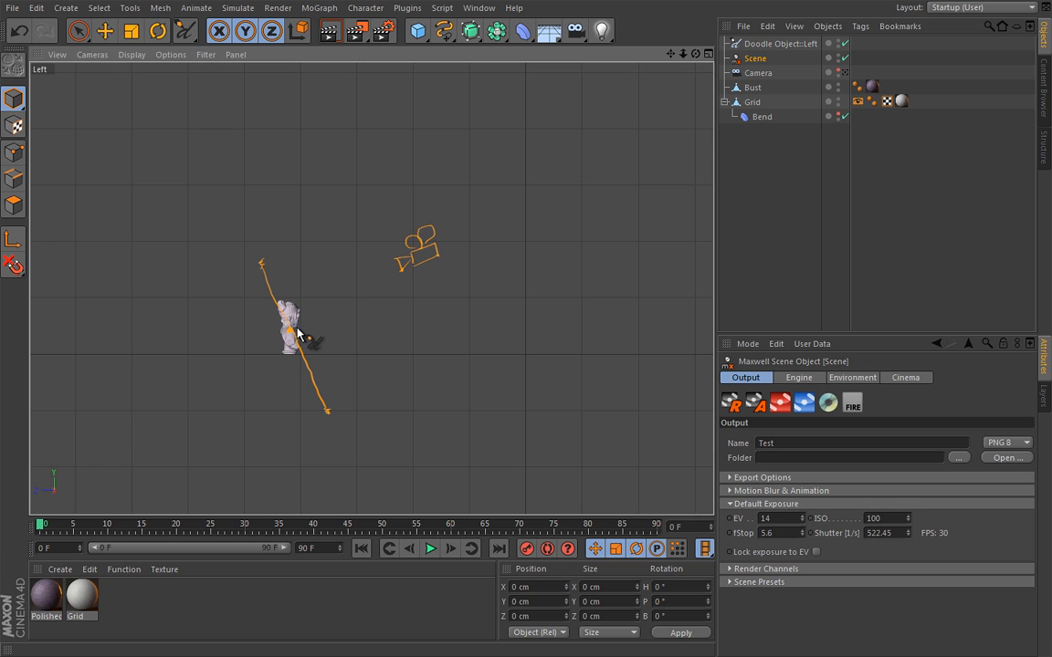
mouse_move(294, 332)
mouse_down()
mouse_move(340, 311)
mouse_move(305, 345)
mouse_move(222, 366)
mouse_up()
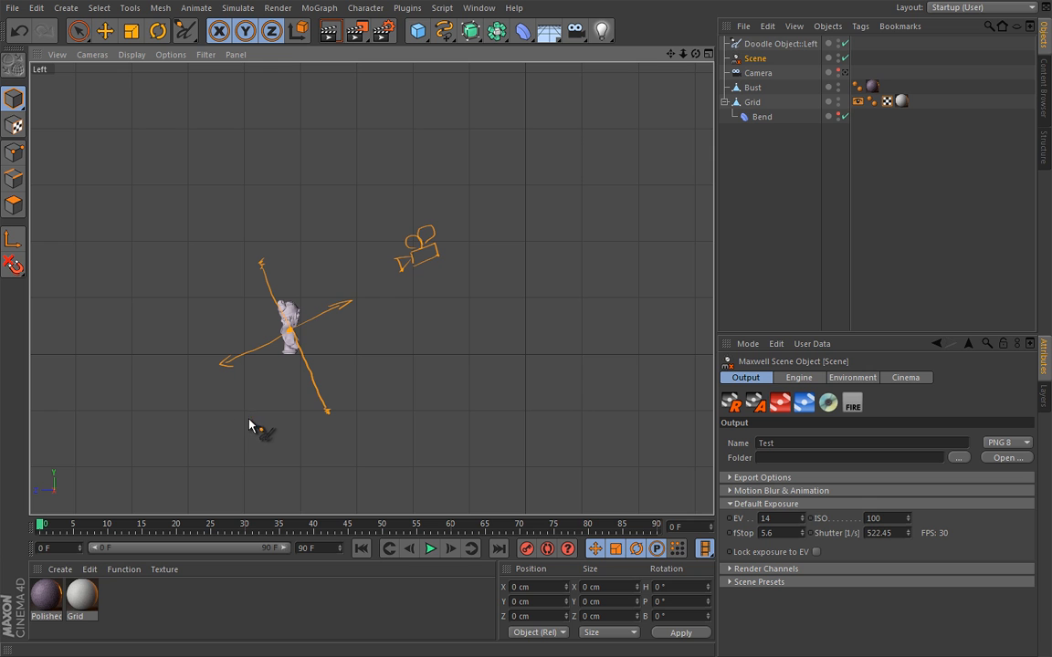
- Doodle the near and far limits of the focus zone, blur zigzags outside them, and a brace spanning the zone
drag(212, 369, 243, 420)
drag(344, 275, 395, 350)
mouse_move(145, 327)
mouse_down()
mouse_move(140, 384)
mouse_move(171, 467)
mouse_up()
mouse_move(373, 216)
mouse_down()
mouse_move(353, 239)
mouse_move(362, 261)
mouse_move(403, 288)
mouse_move(436, 339)
mouse_move(375, 383)
mouse_move(347, 433)
mouse_move(302, 450)
mouse_move(252, 443)
mouse_up()
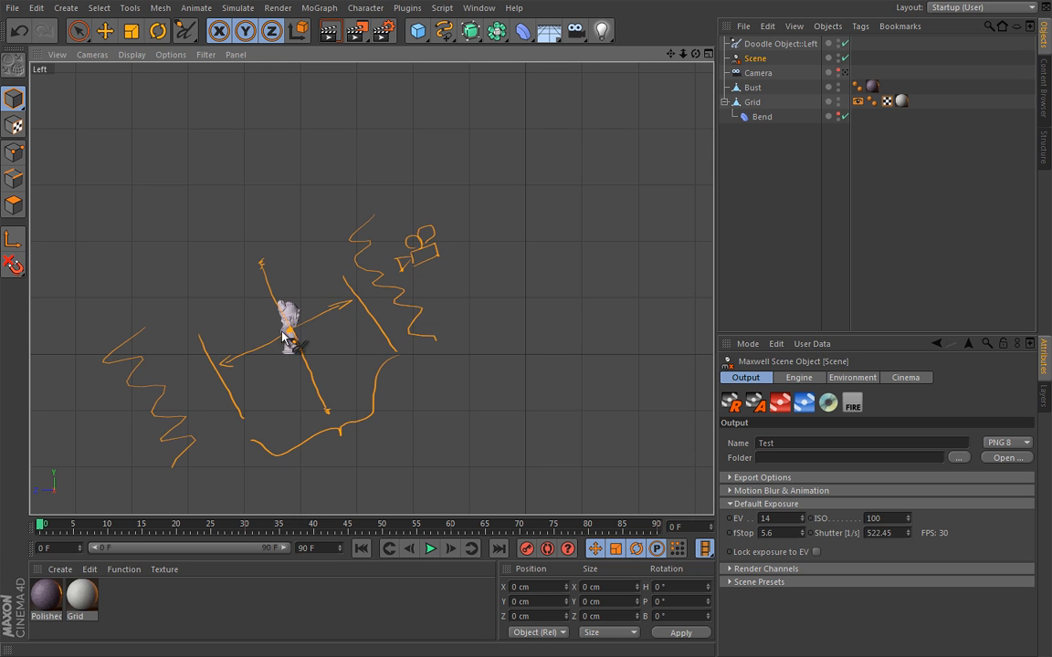
- Handwrite "DEPTH OFF FIELD" and "DOF" with an arrow beside the brace
drag(366, 428, 591, 449)
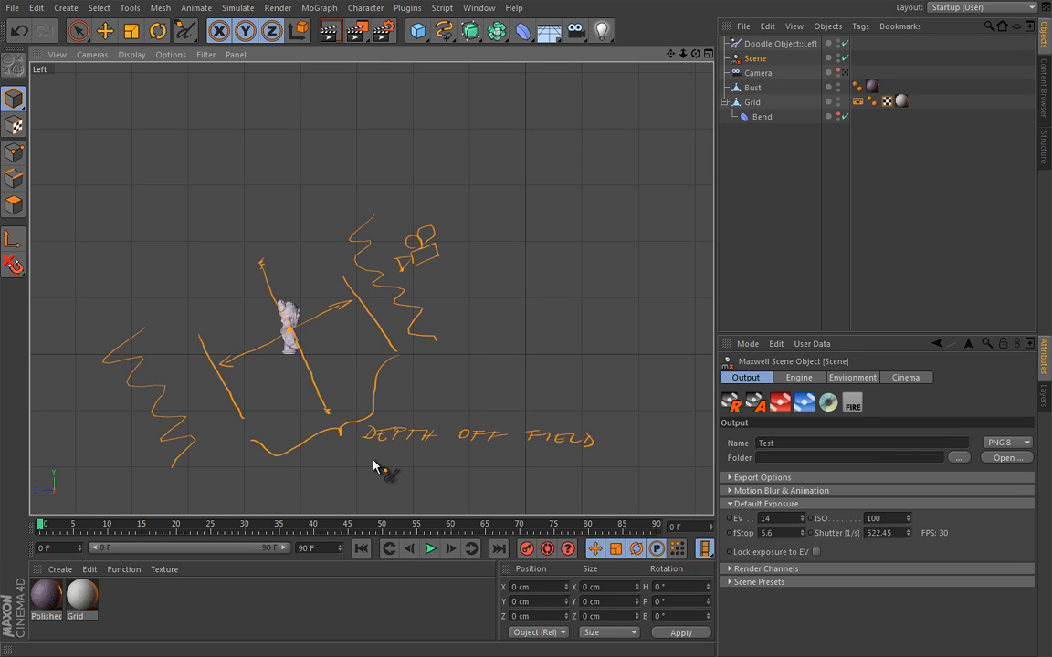
mouse_move(367, 460)
mouse_down()
mouse_move(376, 470)
mouse_move(406, 461)
mouse_up()
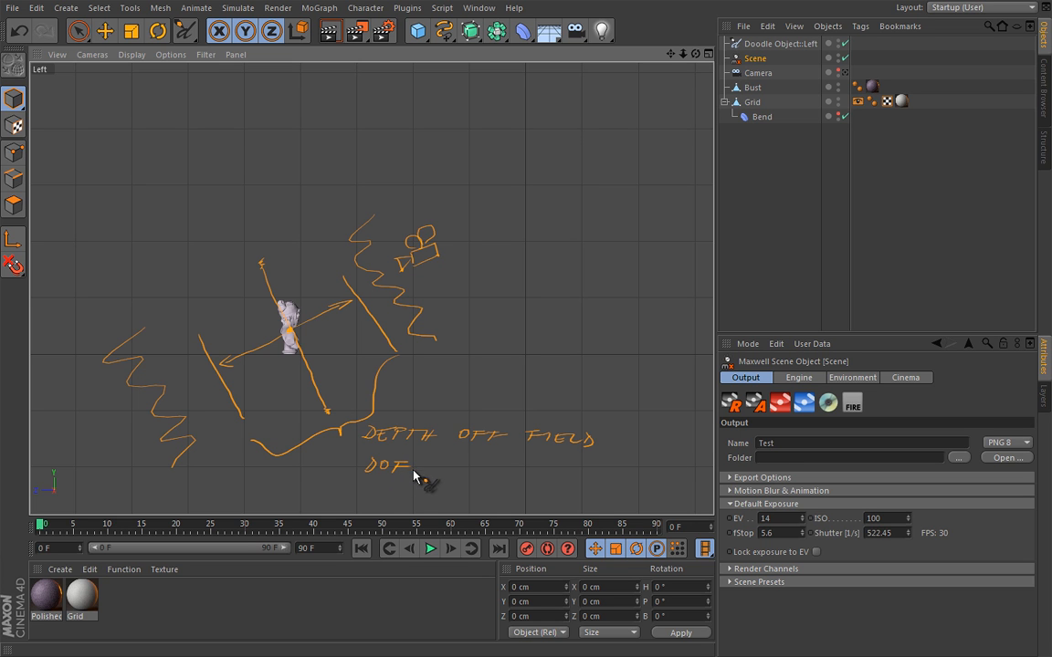
drag(417, 471, 422, 476)
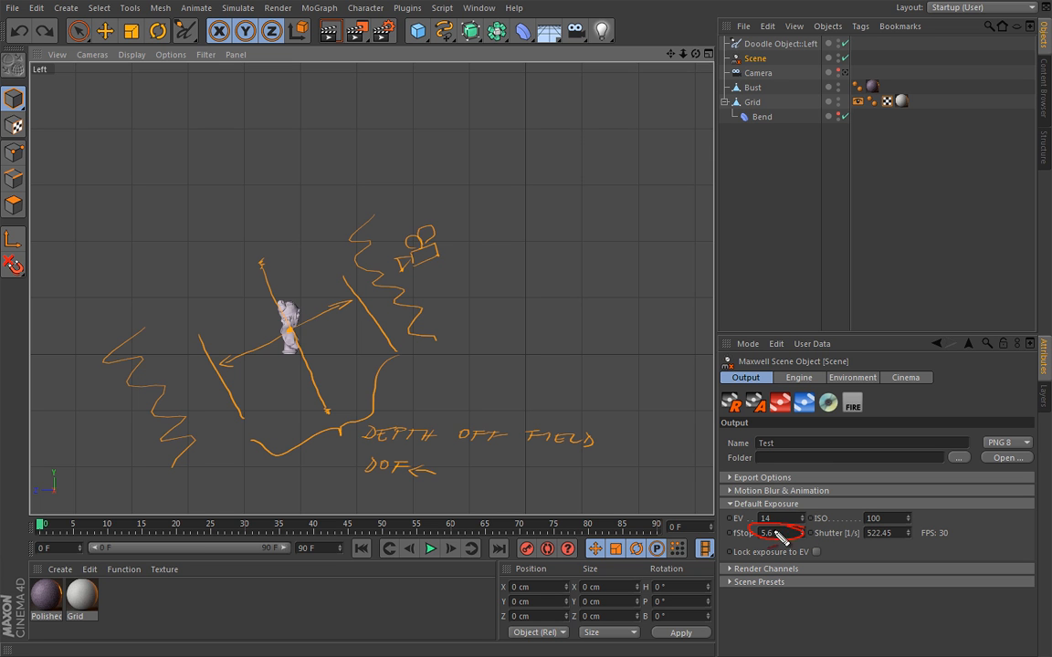
key(Escape)
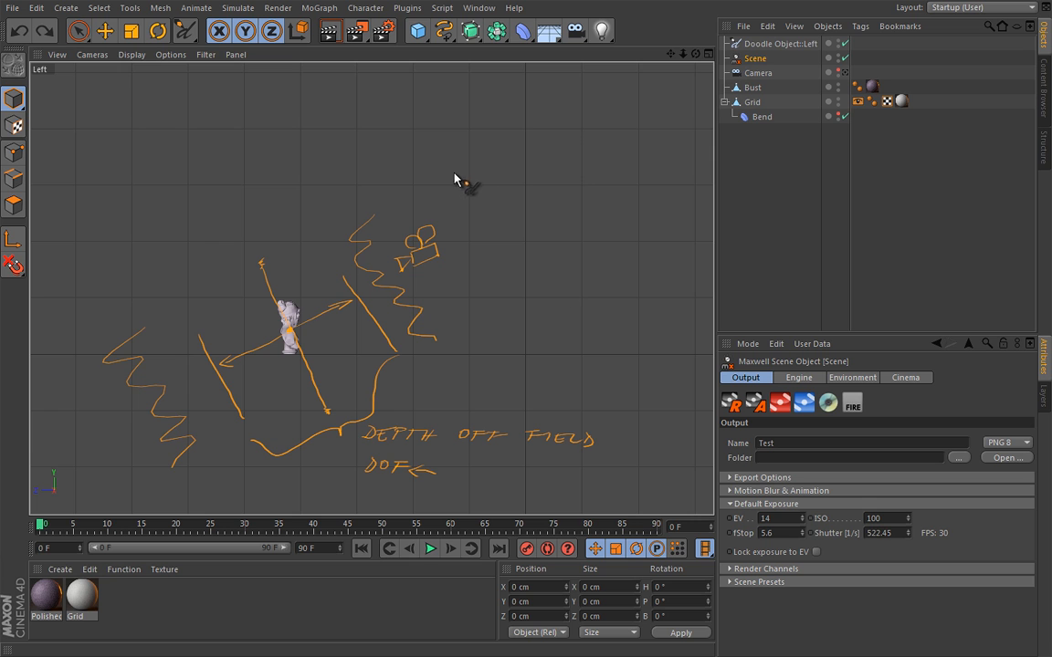
- Handwrite "ISO" with an arrow pointing to the sketched camera, and doodle light arrows entering its lens
mouse_move(453, 161)
mouse_down()
mouse_move(447, 175)
mouse_move(457, 177)
mouse_up()
drag(478, 166, 448, 220)
mouse_move(449, 202)
mouse_down()
mouse_move(447, 219)
mouse_move(462, 212)
mouse_up()
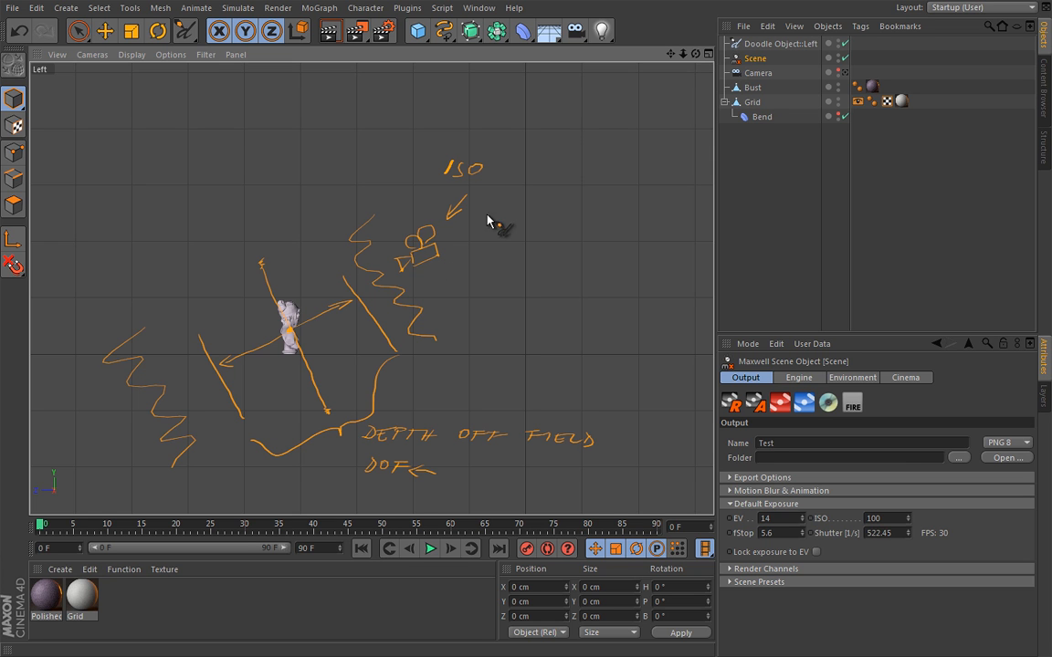
mouse_move(318, 248)
mouse_down()
mouse_move(352, 251)
mouse_move(358, 287)
mouse_move(391, 289)
mouse_move(384, 258)
mouse_up()
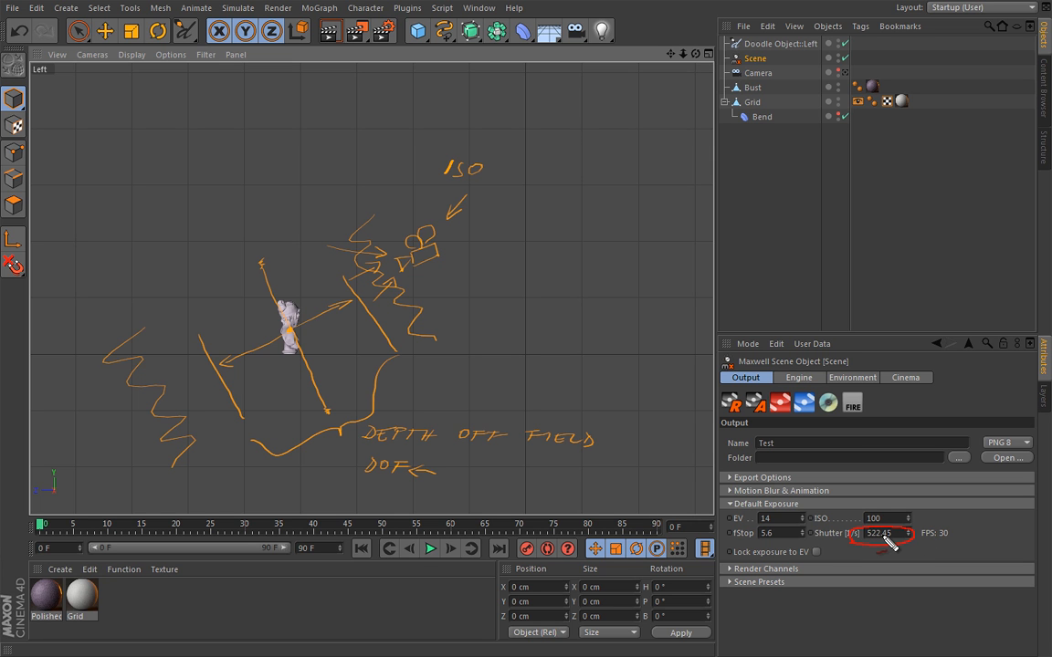
key(Escape)
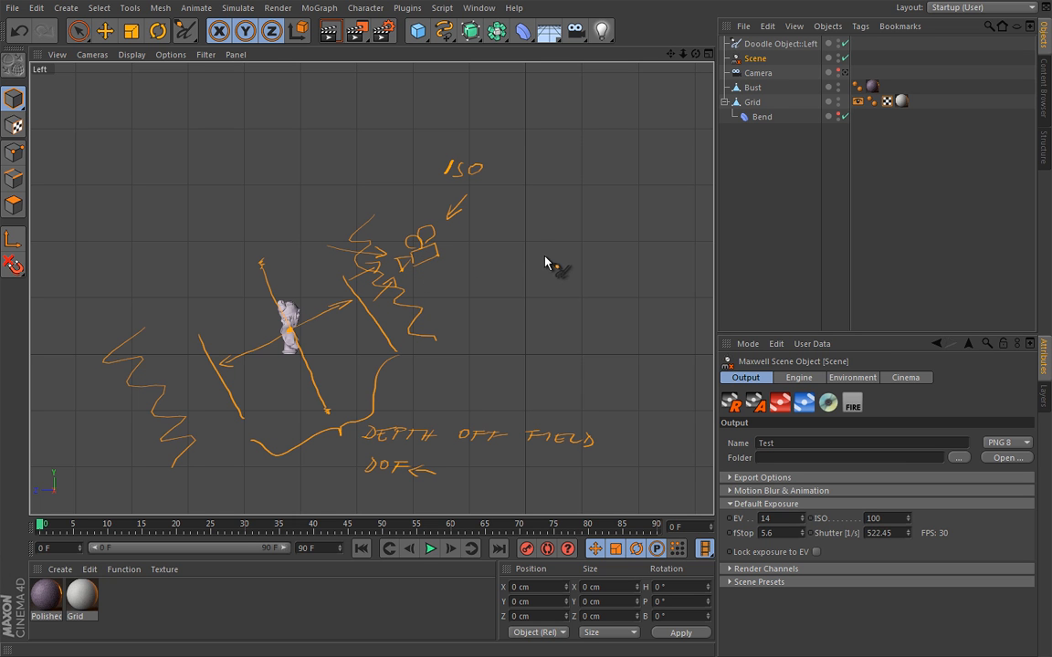
- Doodle a small and a large aperture circle joined by a dash, with light arrows entering the large one
drag(523, 257, 561, 261)
drag(620, 244, 622, 248)
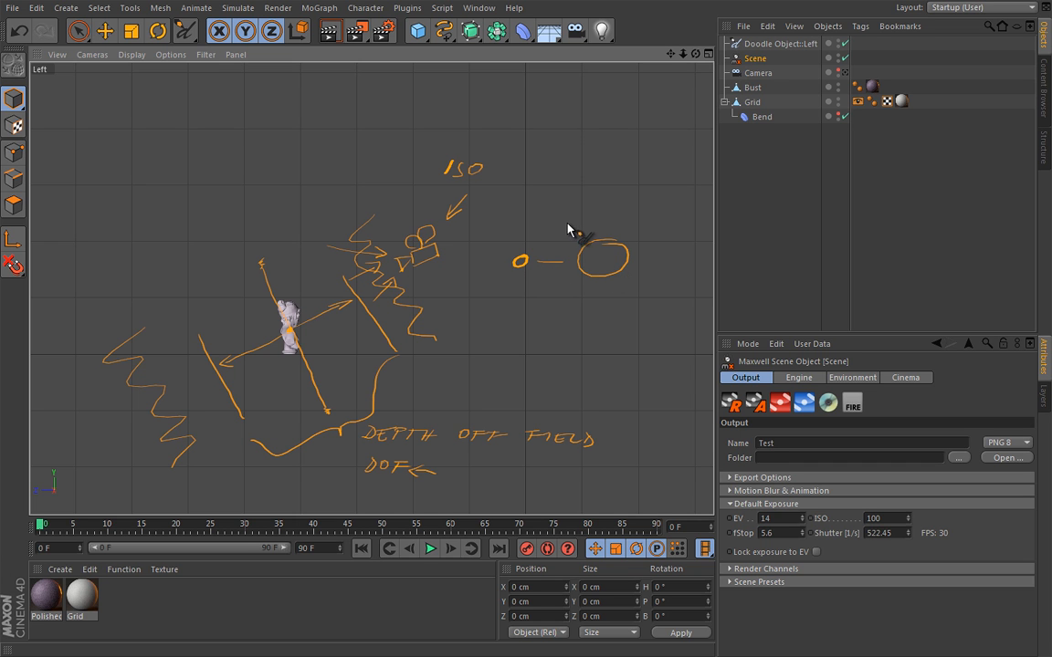
drag(571, 223, 588, 254)
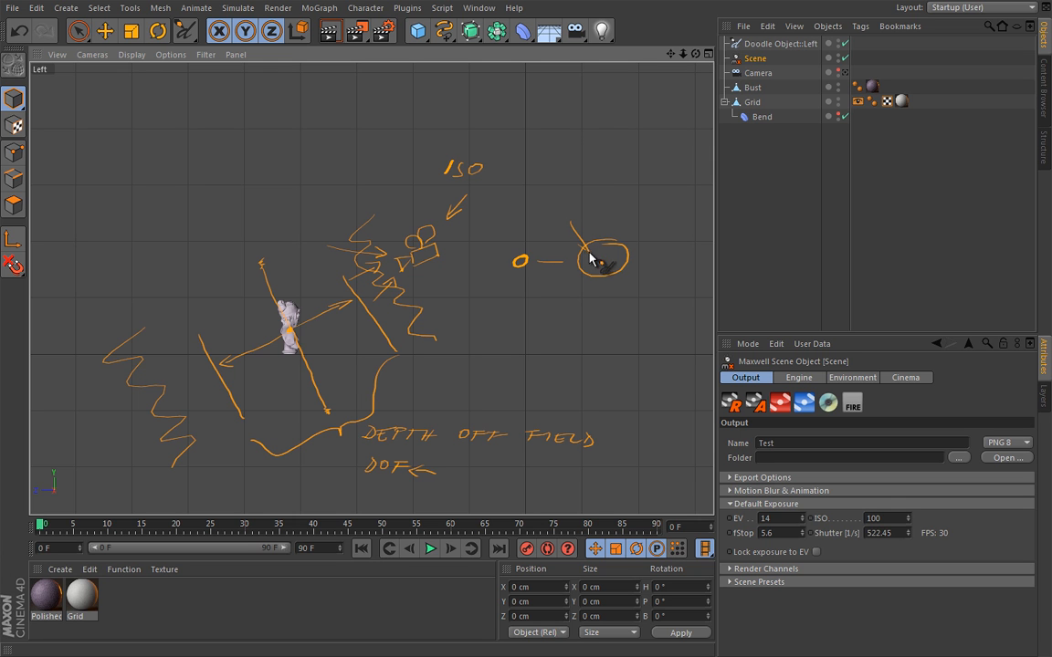
mouse_move(635, 226)
mouse_down()
mouse_move(606, 252)
mouse_move(633, 301)
mouse_up()
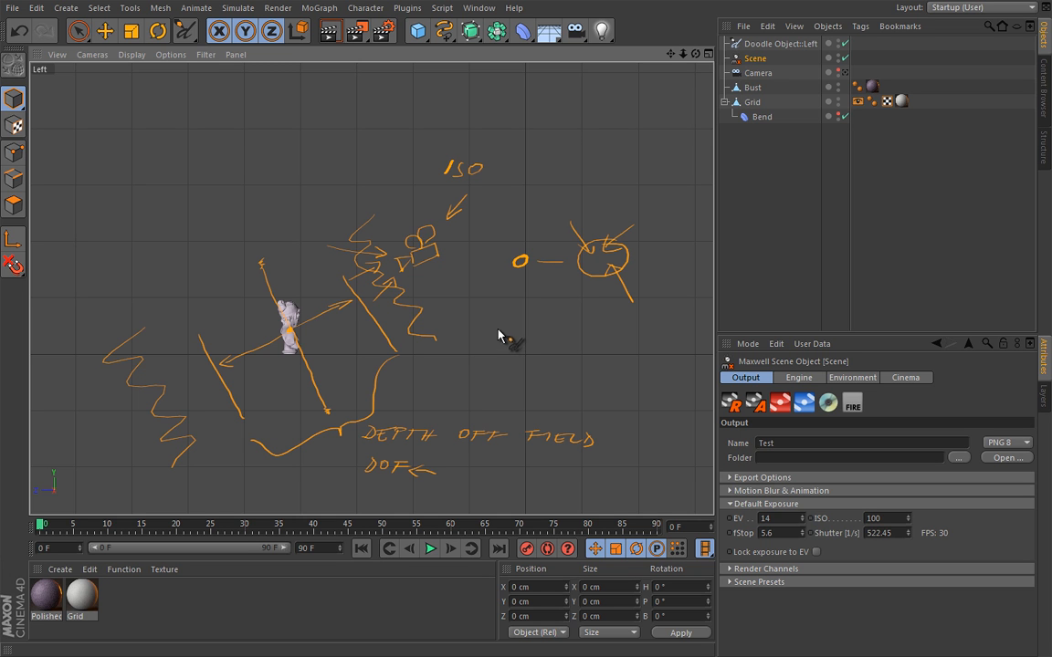
- Doodle a glowing light bulb with a curved path trailing away below the aperture circles
mouse_move(500, 345)
mouse_down()
mouse_move(493, 322)
mouse_move(505, 345)
mouse_up()
drag(484, 314, 490, 320)
mouse_move(475, 325)
mouse_down()
mouse_move(512, 311)
mouse_move(616, 374)
mouse_move(678, 380)
mouse_up()
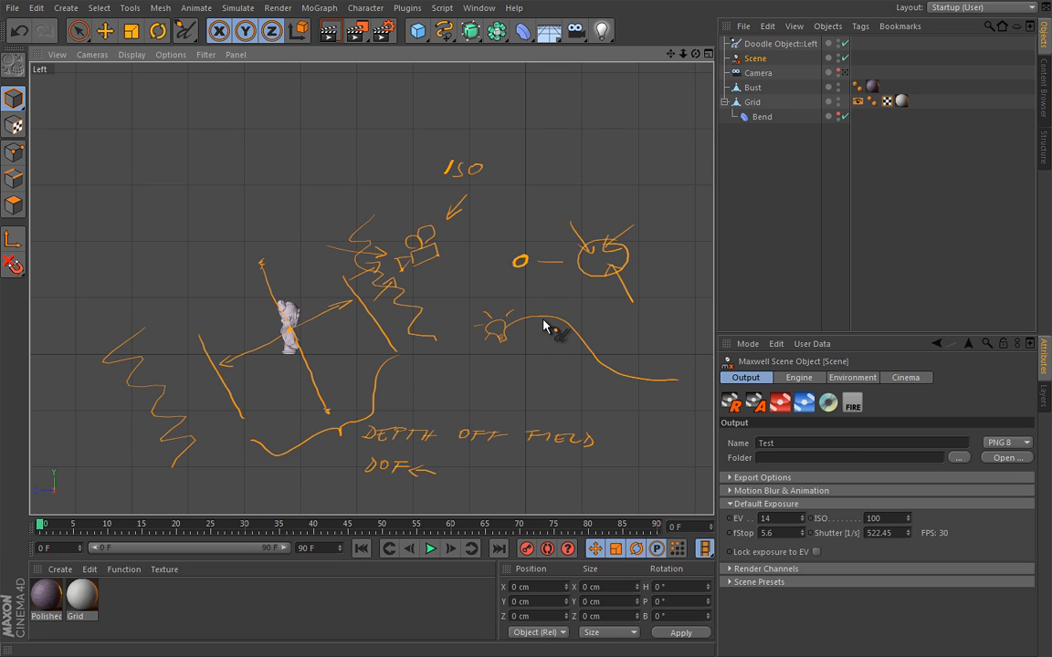
- Delete the doodle object and reselect the Scene object to show its exposure settings
click(775, 44)
key(Delete)
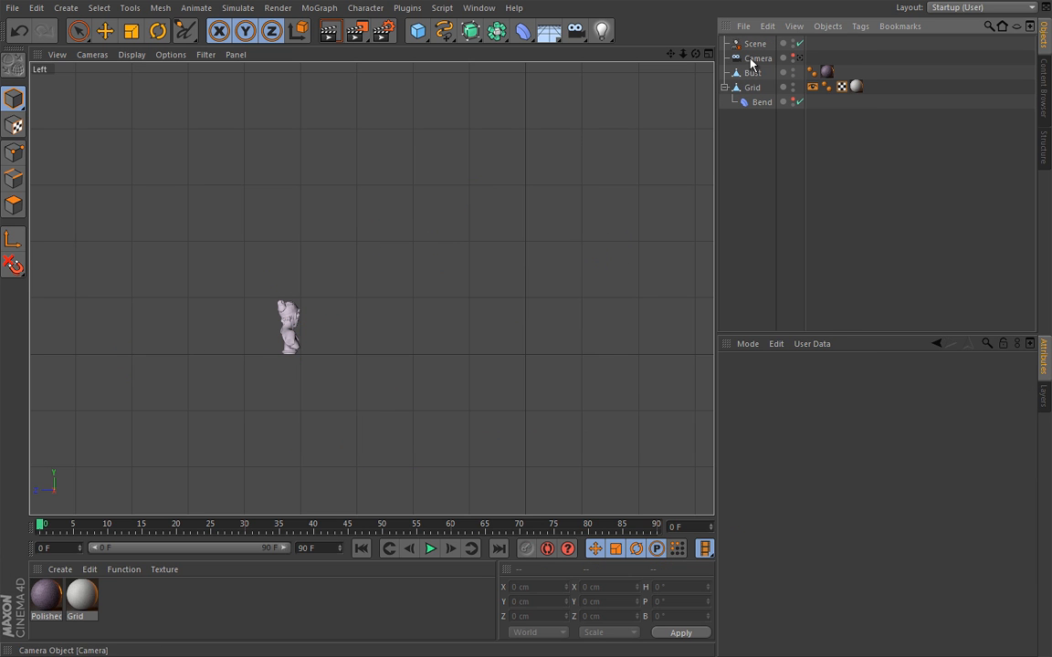
click(754, 44)
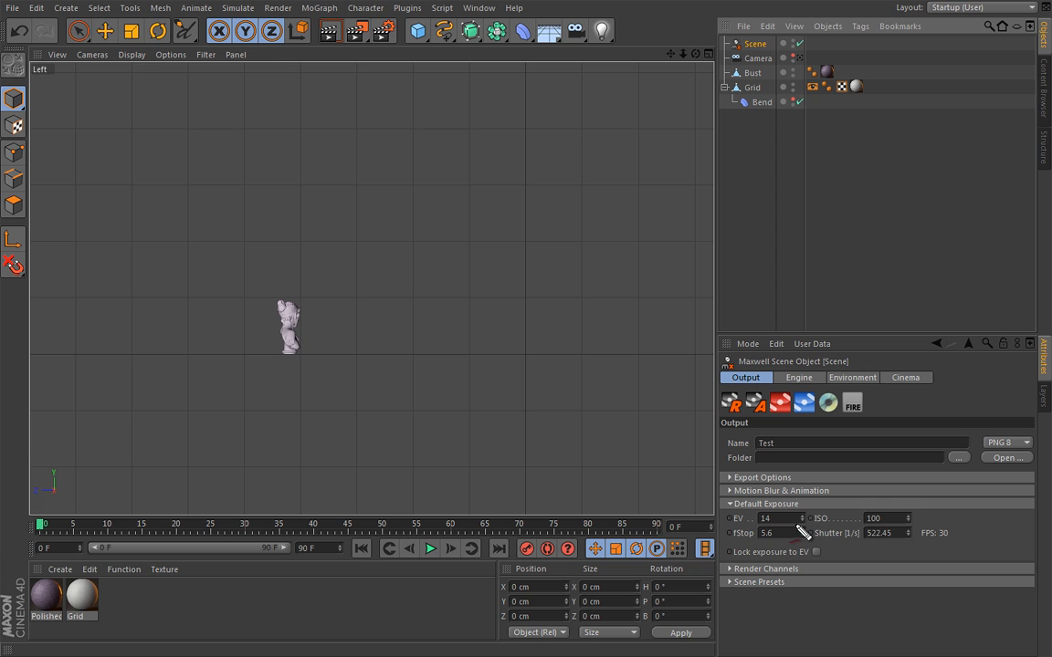
drag(761, 538, 801, 537)
mouse_move(868, 551)
mouse_down()
mouse_move(913, 524)
mouse_move(910, 538)
mouse_up()
mouse_move(756, 532)
mouse_down()
mouse_move(812, 529)
mouse_move(789, 513)
mouse_move(756, 519)
mouse_move(767, 529)
mouse_move(803, 522)
mouse_up()
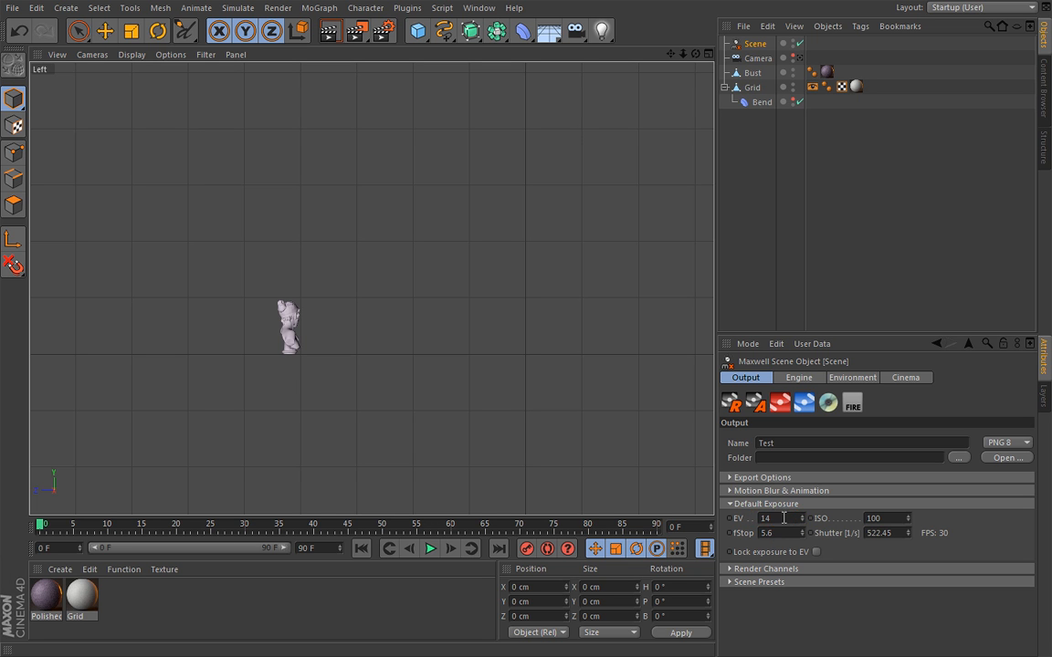
- Look up the ISO 100 exposure values for various lighting conditions in the Maxwell plugin manual, and return to the scene
click(407, 8)
mouse_move(424, 49)
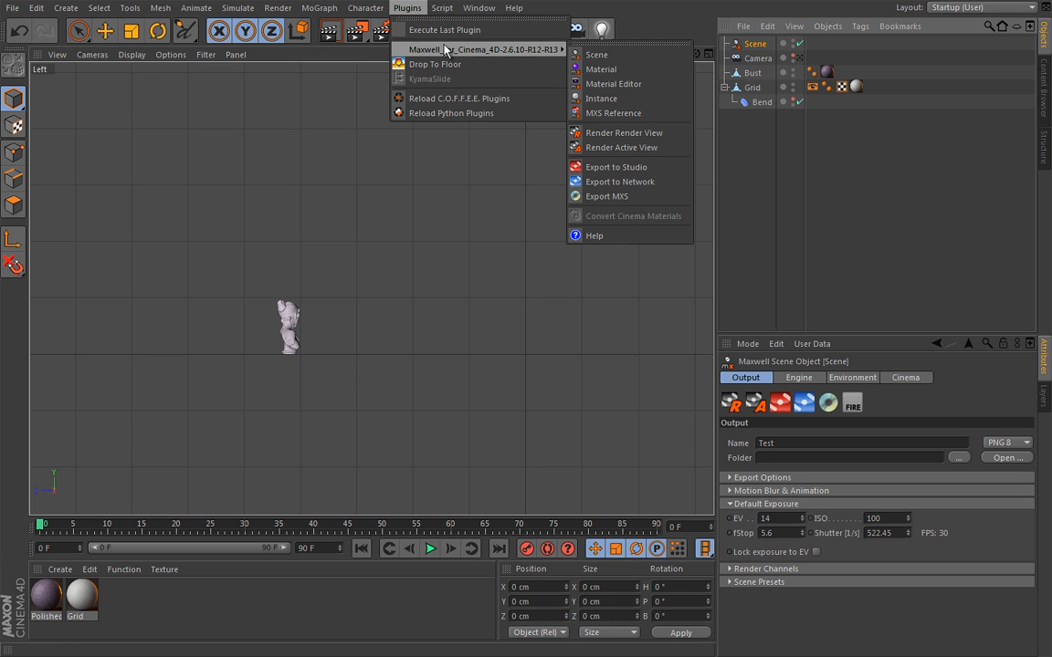
click(612, 238)
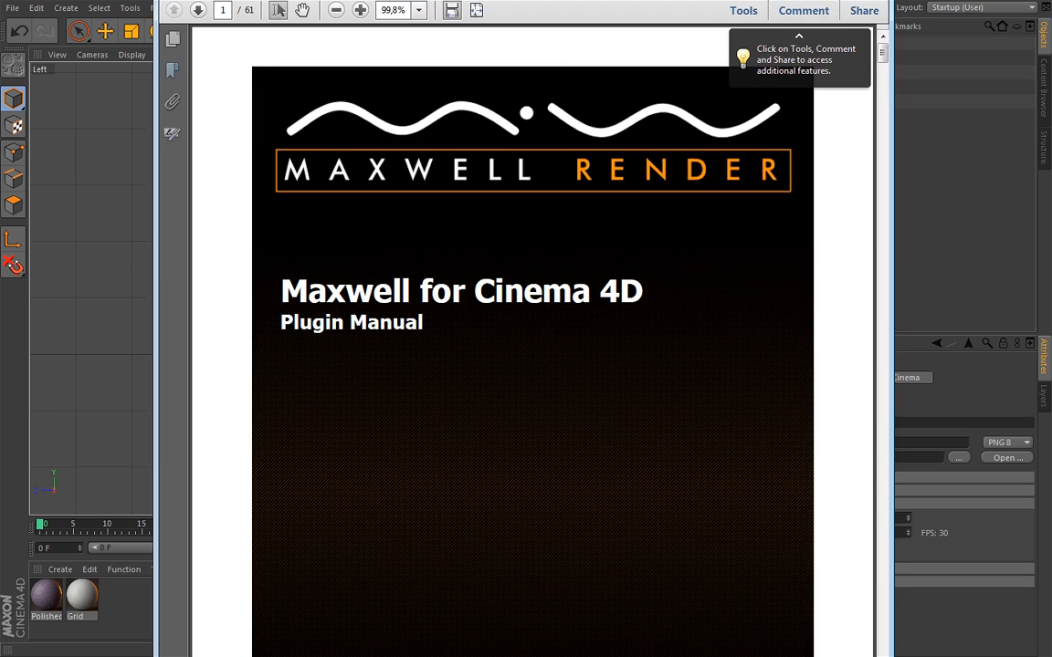
drag(838, 16, 838, 178)
scroll(758, 9, up, 4)
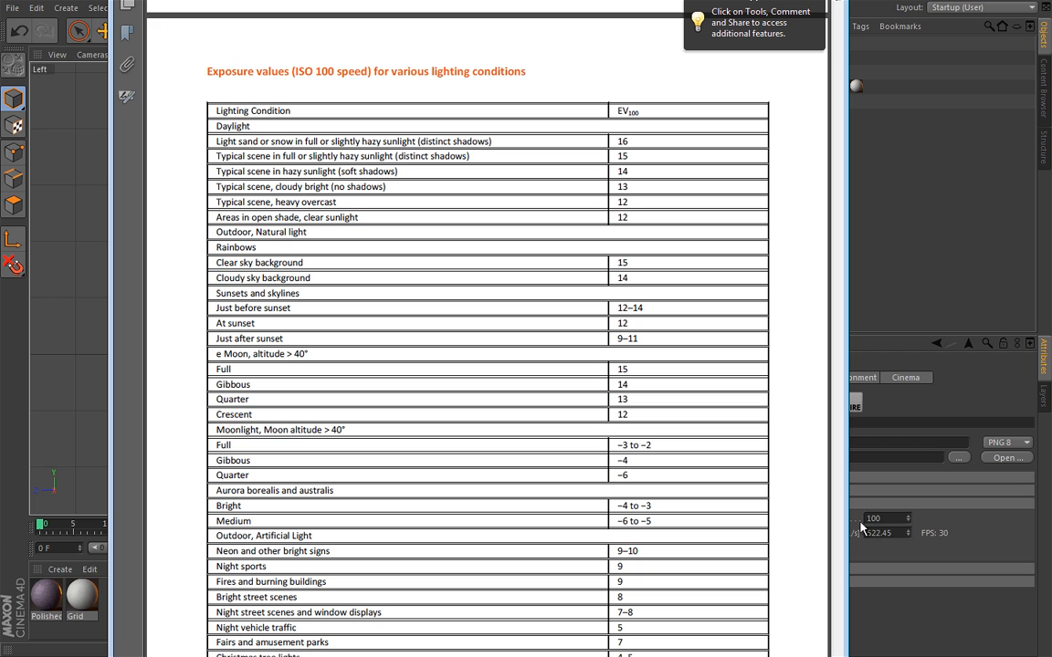
key(alt+Tab)
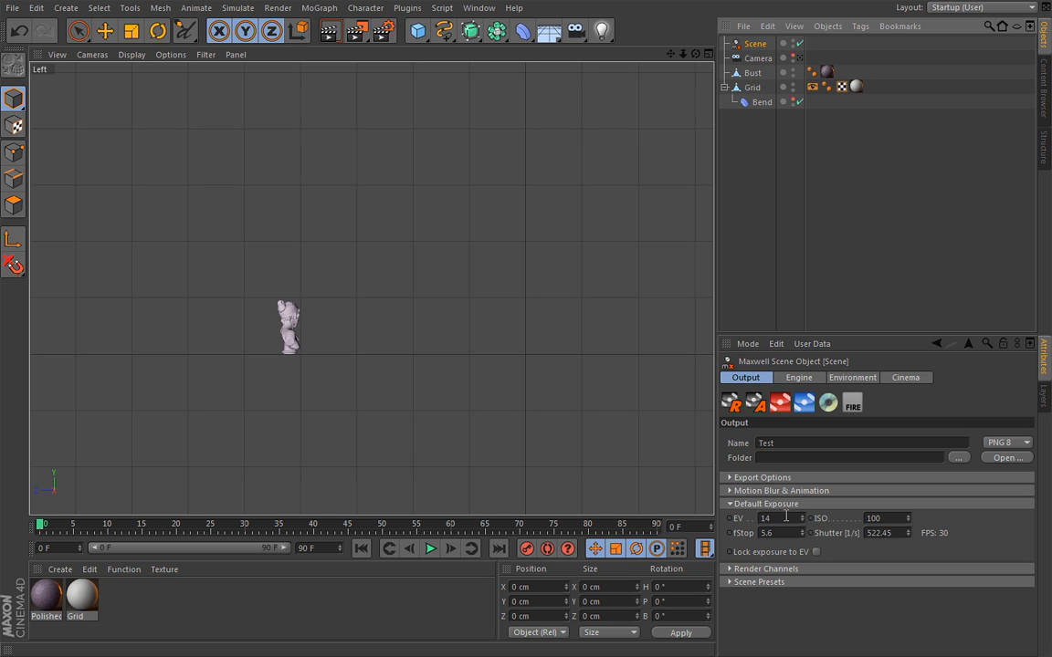
- Lock the default exposure to EV, raise the EV to 16 and lower it again, and unlock the exposure
click(817, 553)
drag(801, 518, 806, 530)
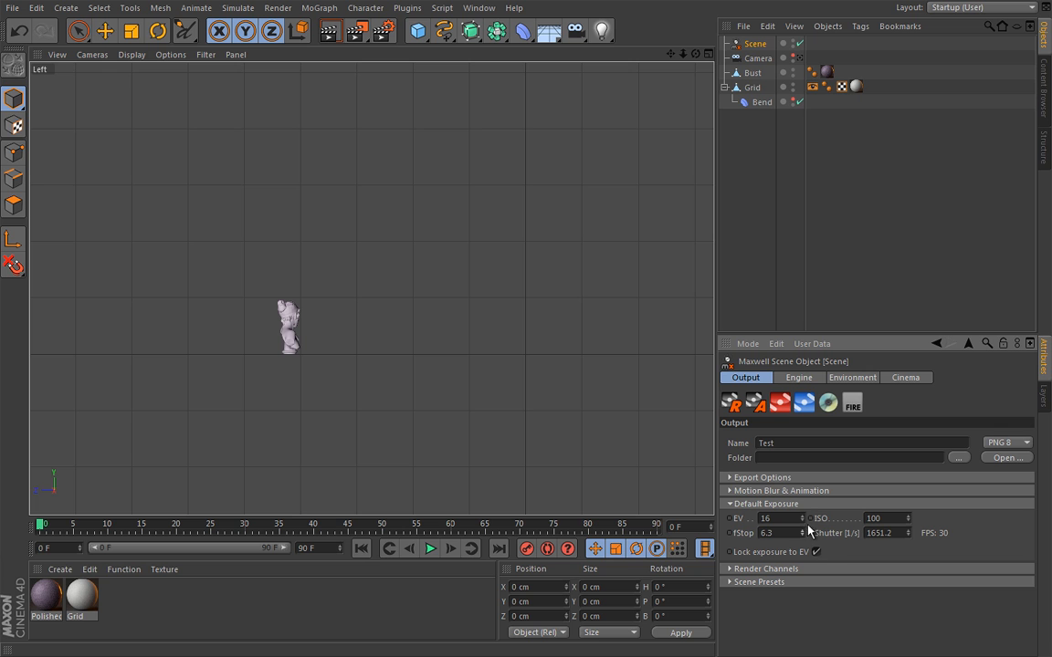
drag(802, 518, 802, 541)
click(816, 551)
- Inspect the scene's environment type options and Physical Sky settings, and collapse the Physical Sky Parameters group
click(859, 378)
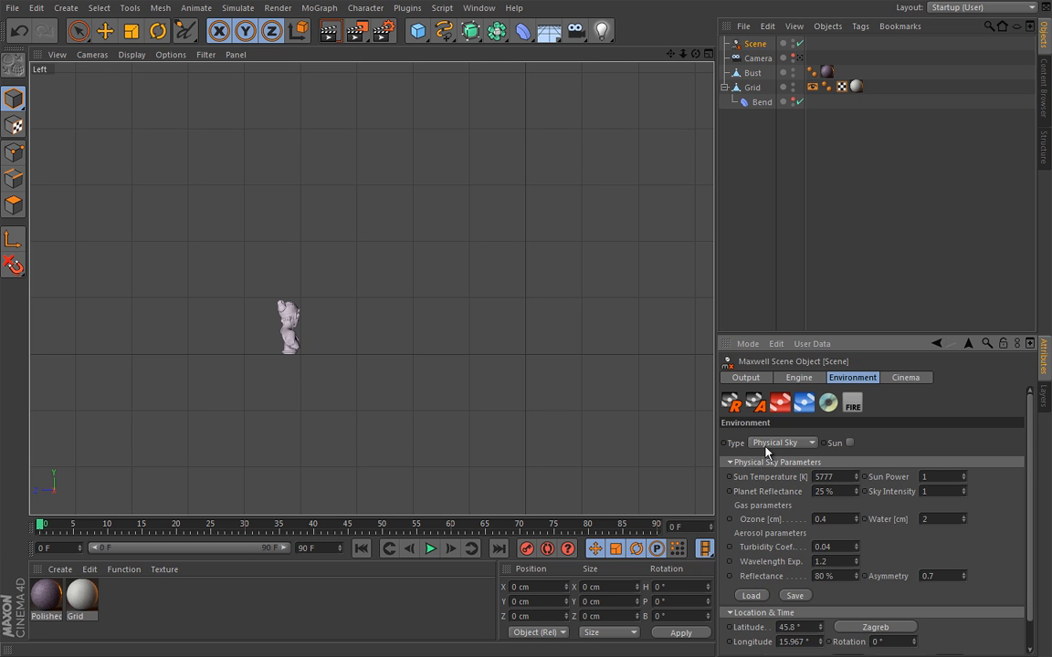
click(803, 444)
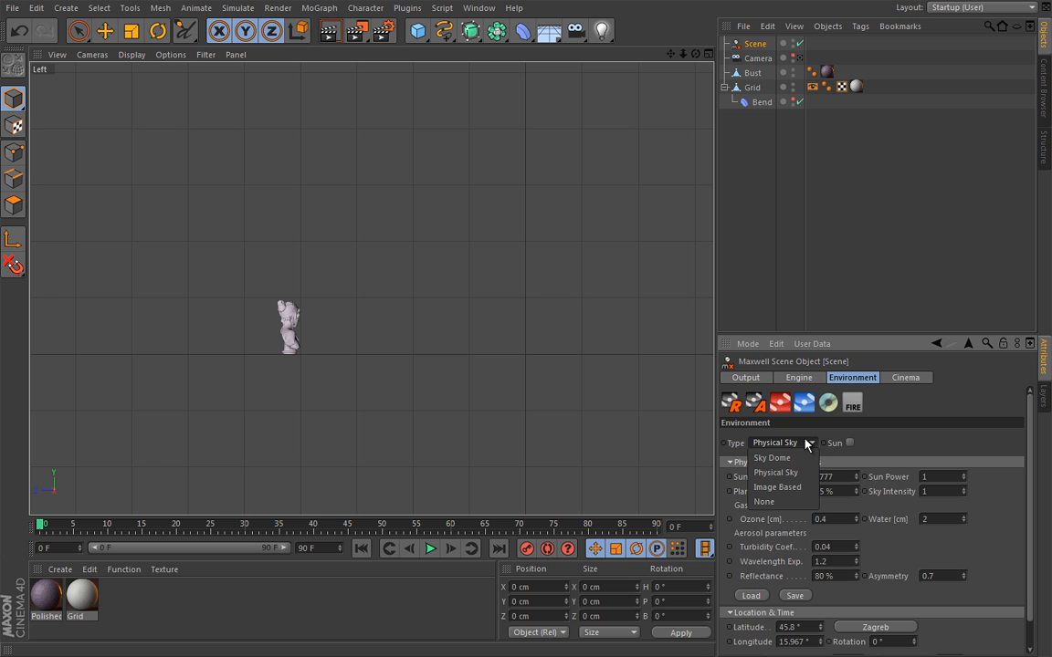
click(894, 426)
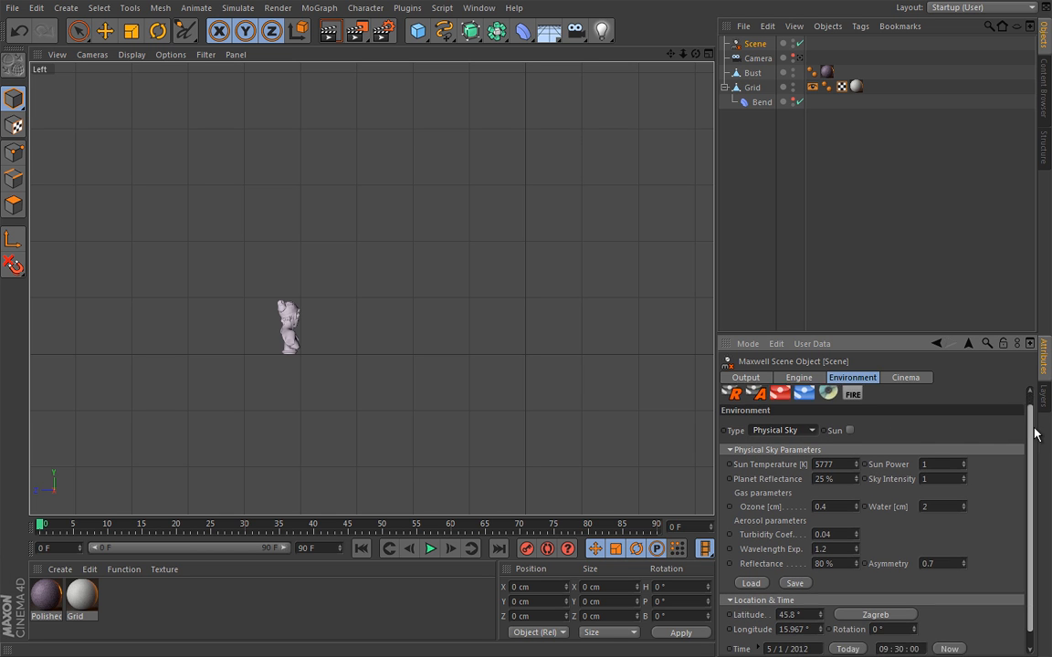
scroll(936, 422, down, 2)
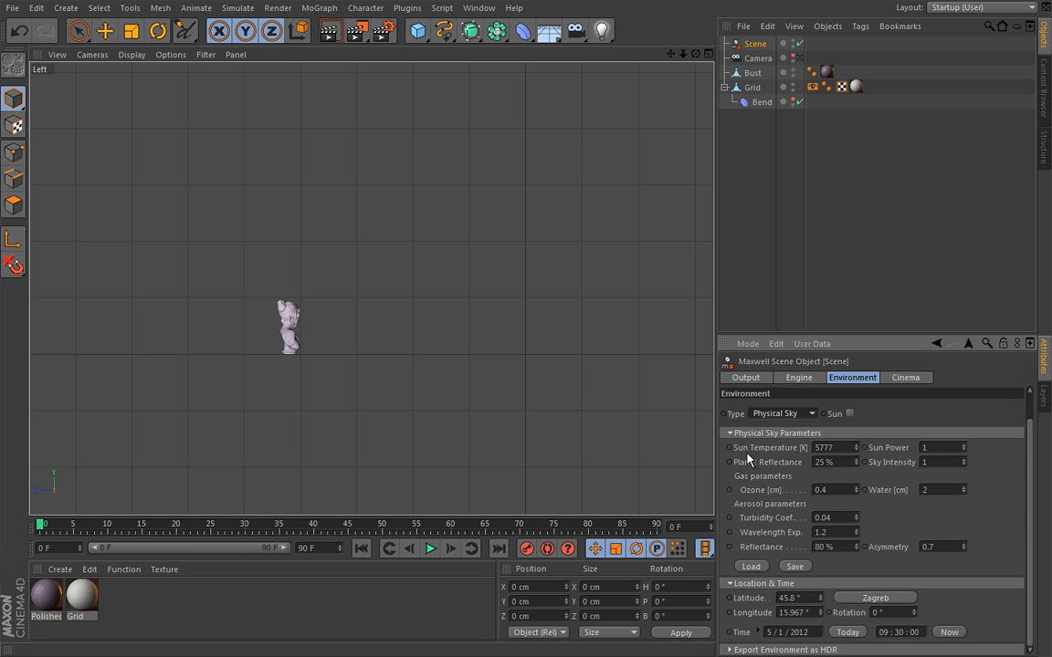
click(730, 434)
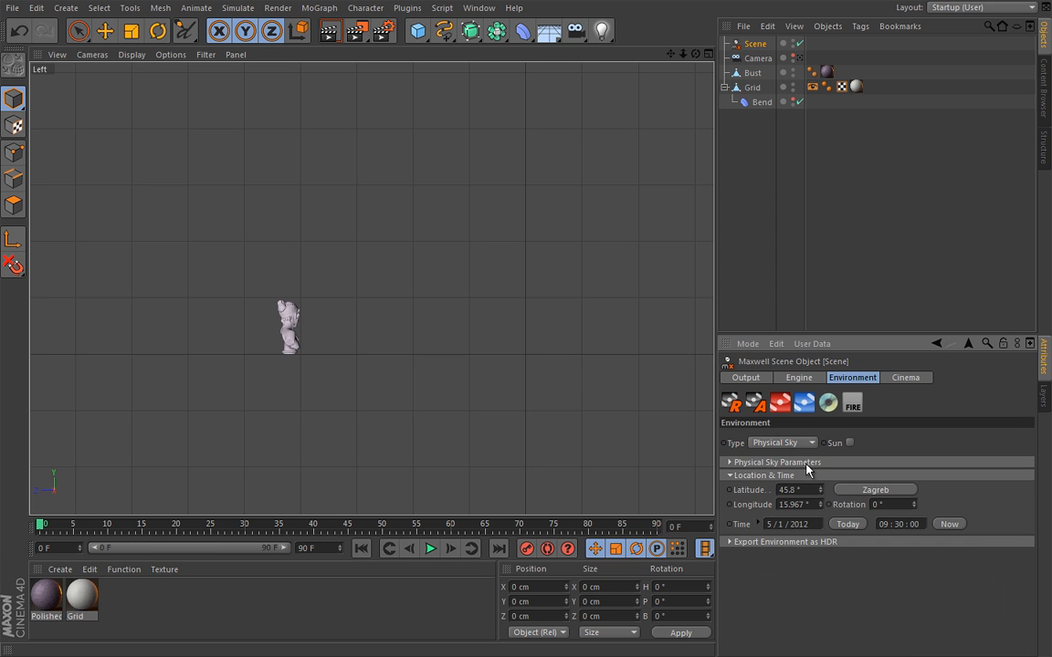
- Browse the European cities for the sky's location, keeping Zagreb, and set the date to 5/2/2012
click(871, 494)
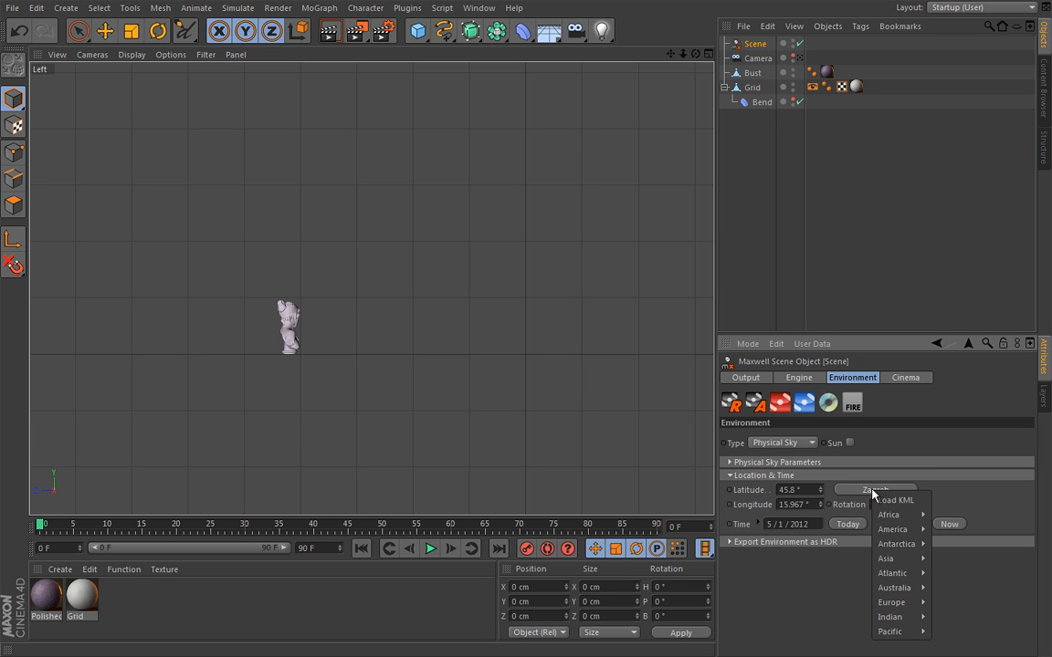
mouse_move(894, 604)
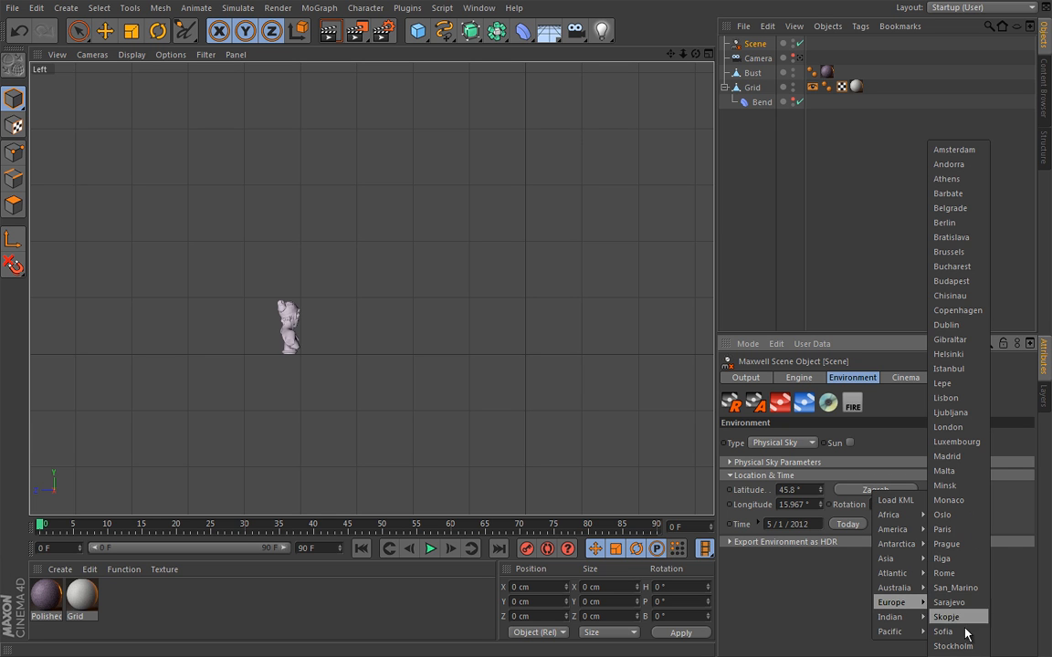
click(954, 655)
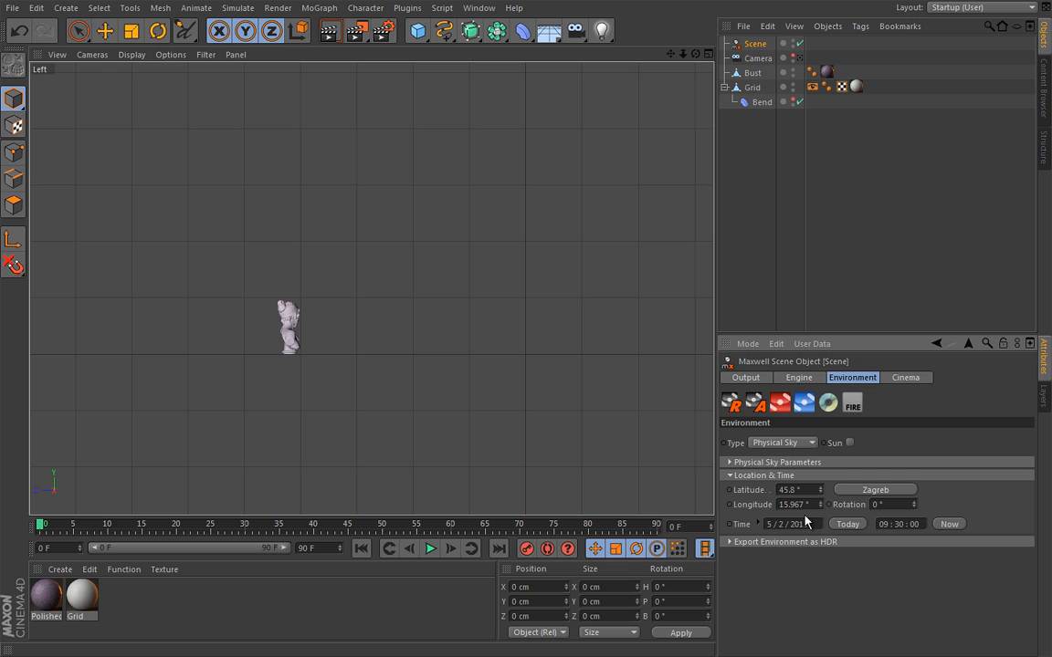
- Enable the Sun for the Physical Sky and disable it again
click(849, 444)
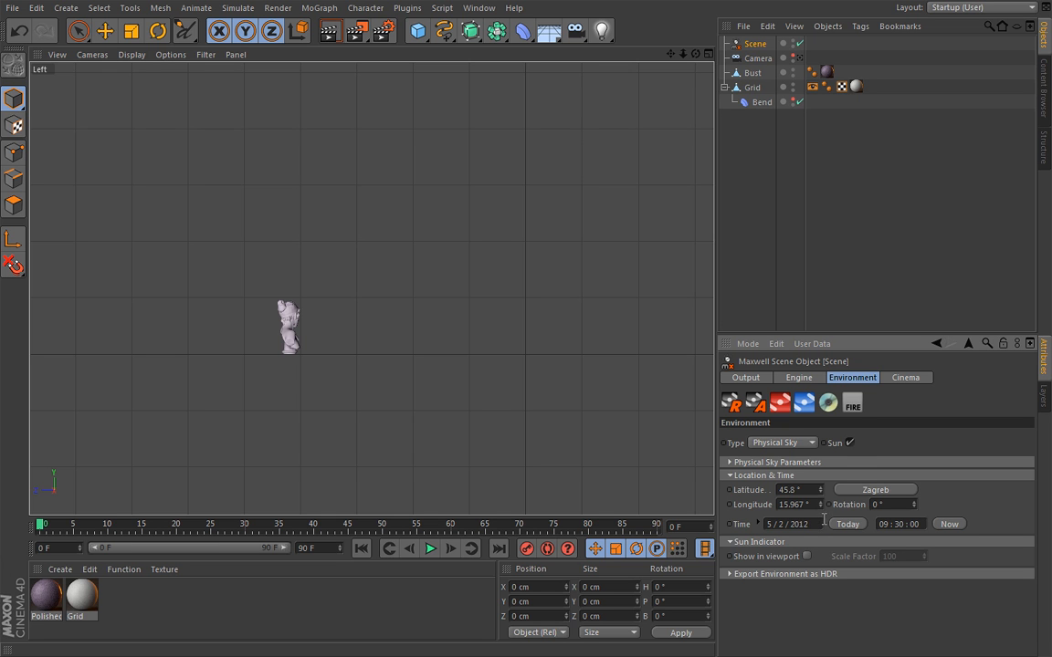
click(850, 443)
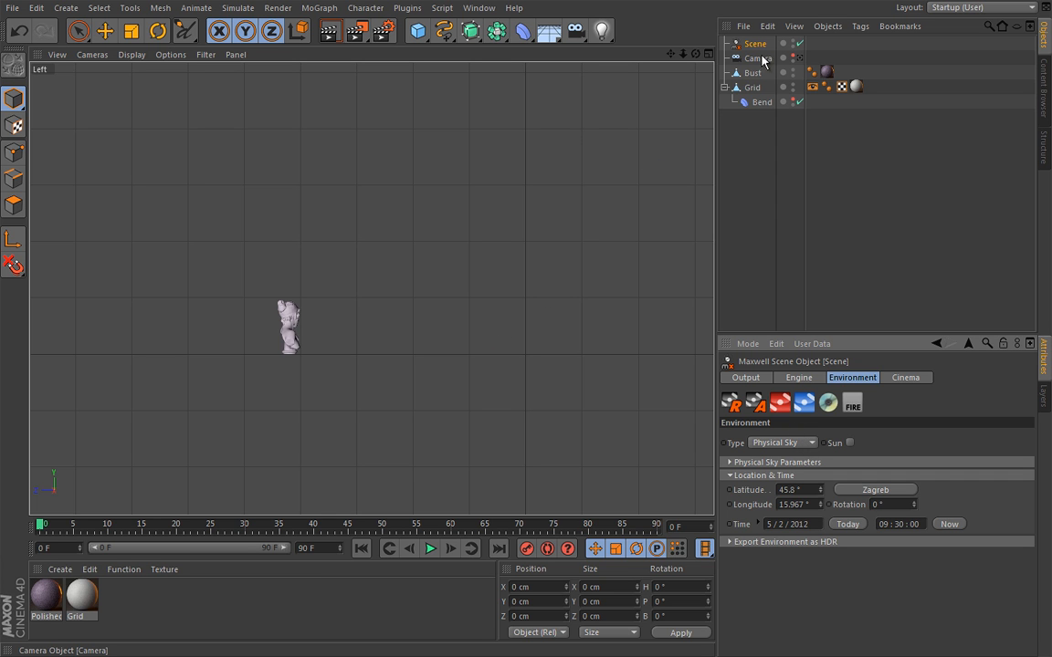
- Make the Camera object visible in the editor and maximize the camera view of the bust
click(793, 55)
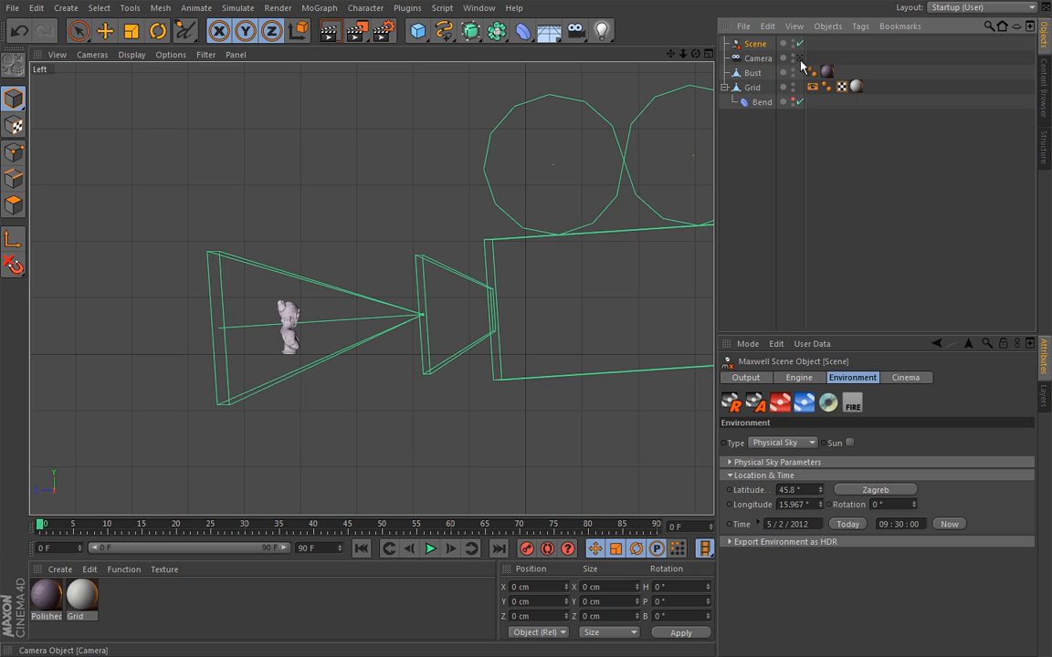
middle_click(193, 123)
middle_click(168, 107)
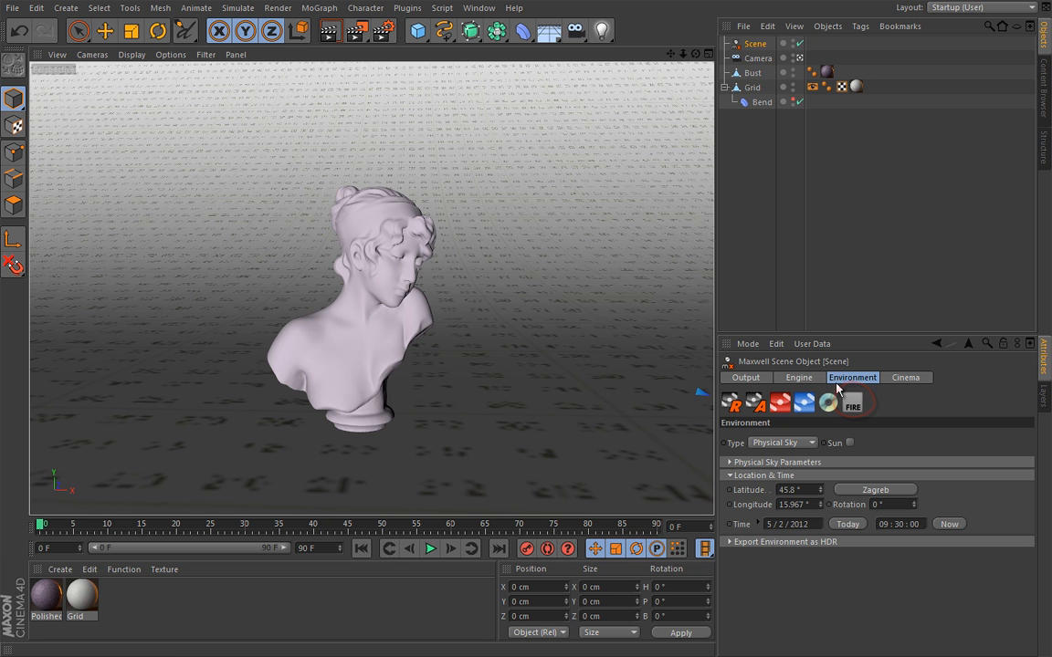
- Show the scene's Engine settings and collapse the Tone Mapping, SimuLens, Materials and Render Layers groups to examine the Fire Options
click(804, 380)
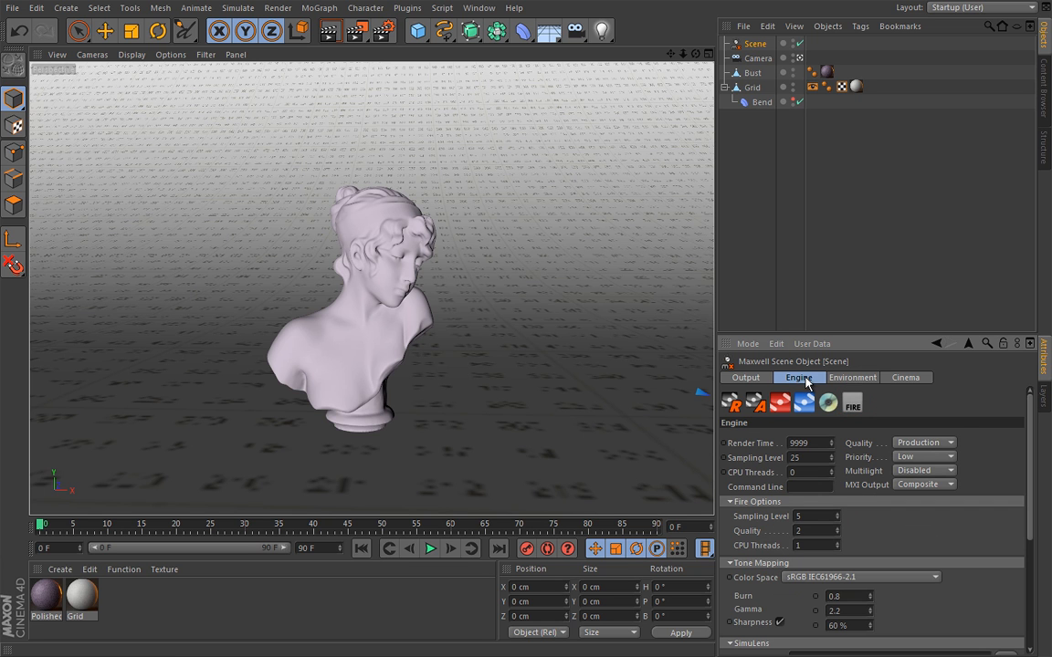
click(731, 564)
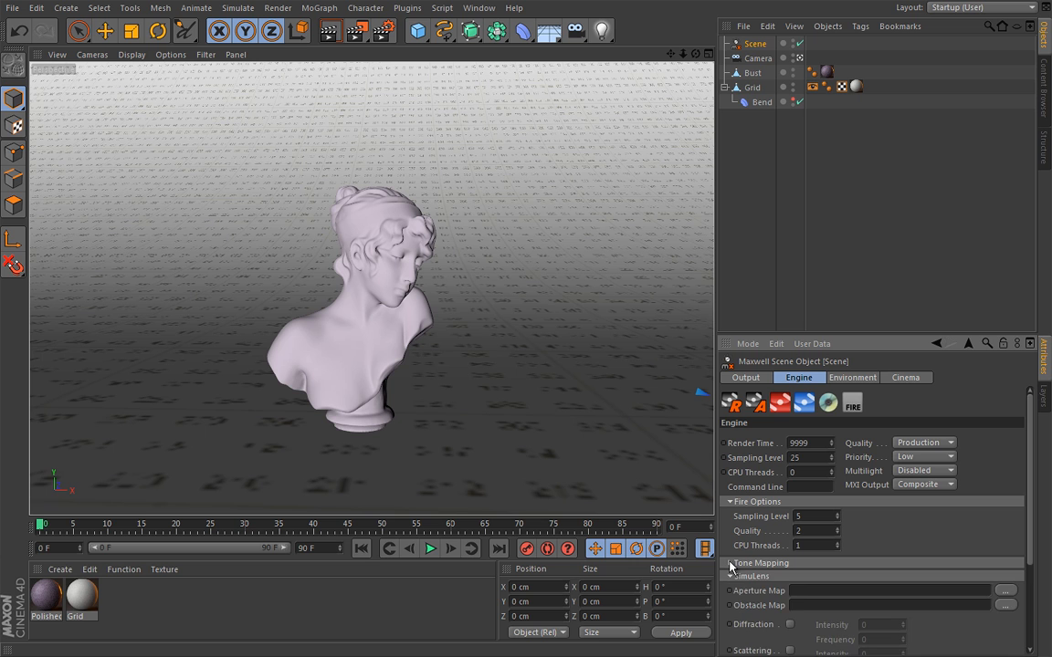
click(731, 577)
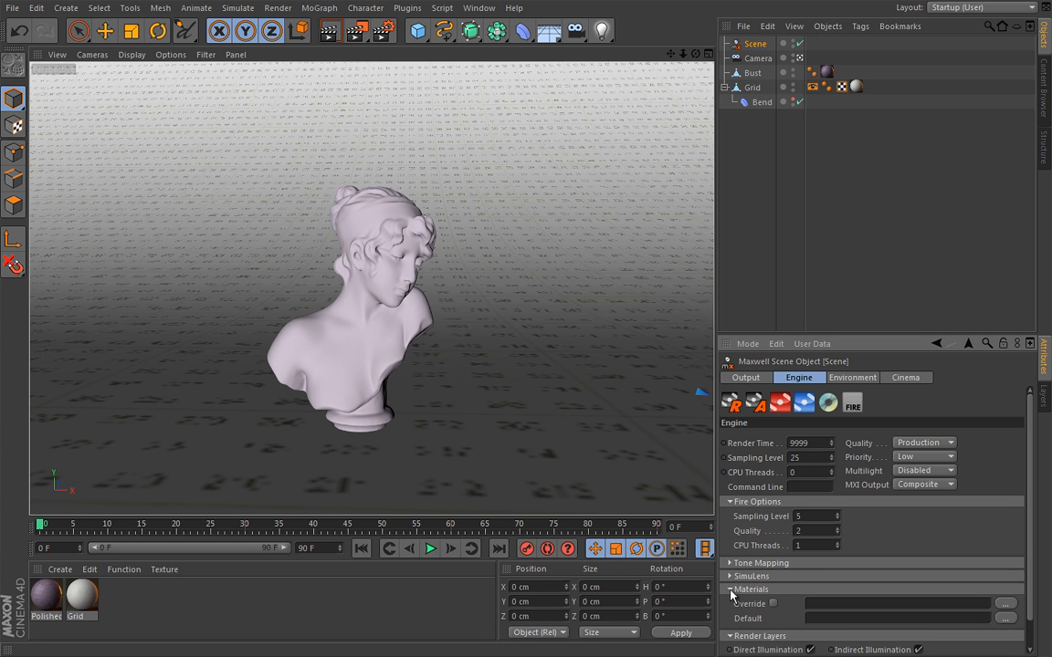
click(730, 590)
click(730, 603)
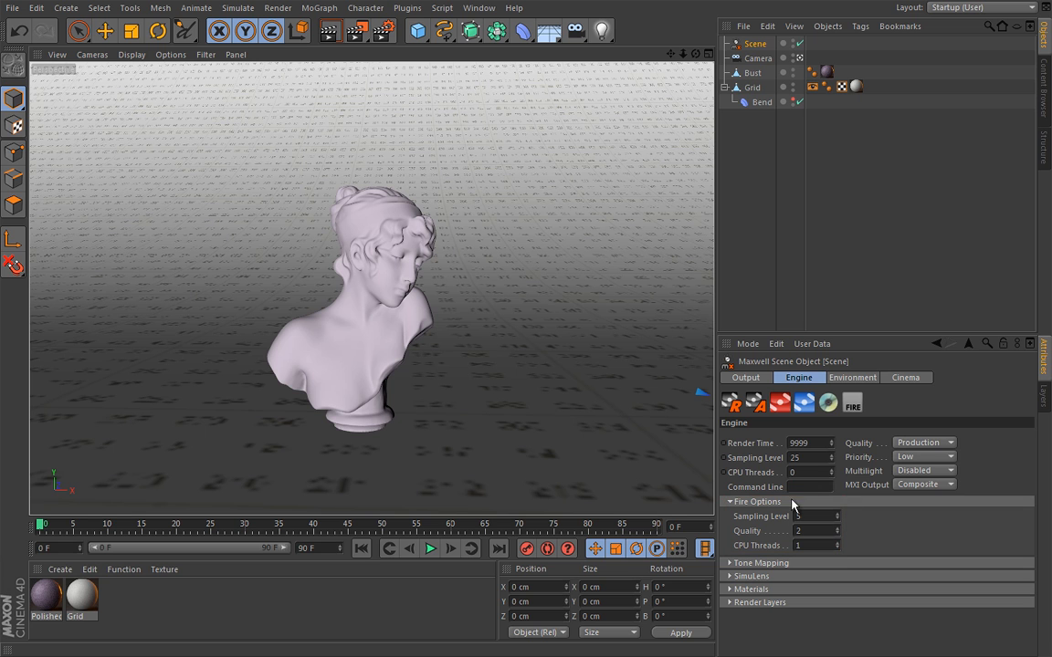
mouse_move(870, 387)
mouse_down()
mouse_move(837, 397)
mouse_move(859, 405)
mouse_move(834, 399)
mouse_up()
mouse_move(854, 508)
mouse_down()
mouse_move(760, 508)
mouse_move(725, 523)
mouse_move(761, 551)
mouse_move(855, 549)
mouse_move(856, 512)
mouse_up()
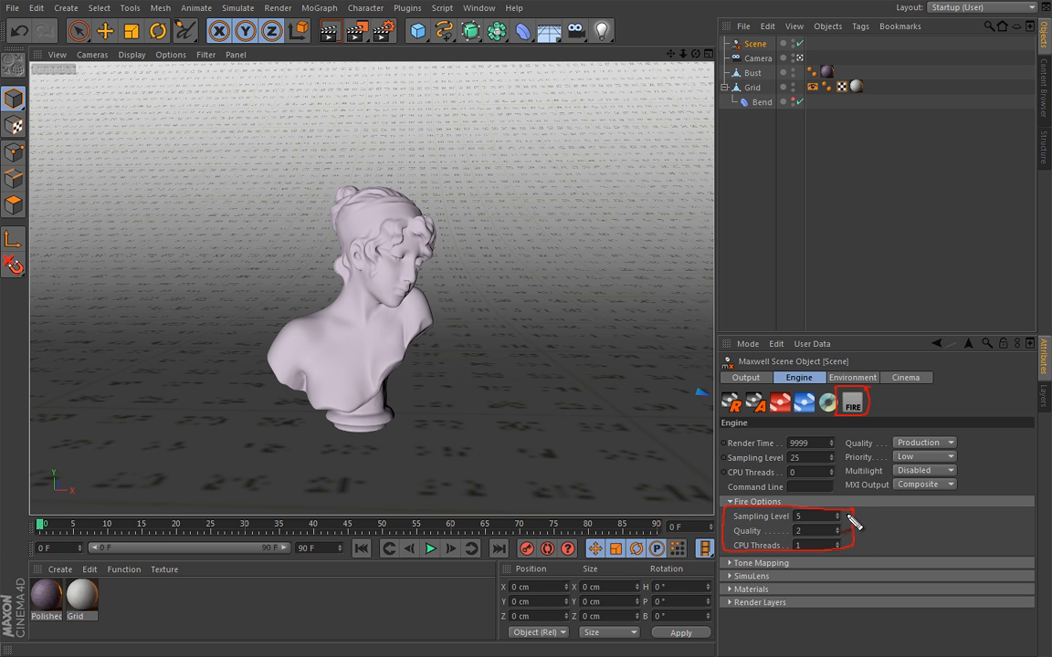
key(Escape)
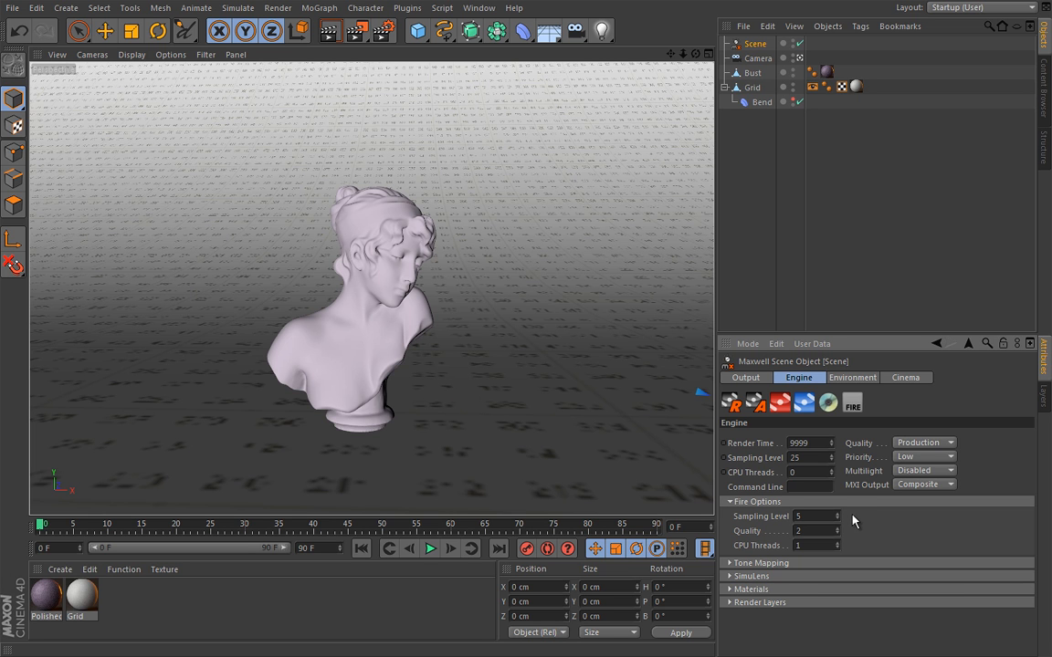
- Start the Maxwell Fire preview, place its enlarged window over the viewport, and refresh the preview
click(852, 405)
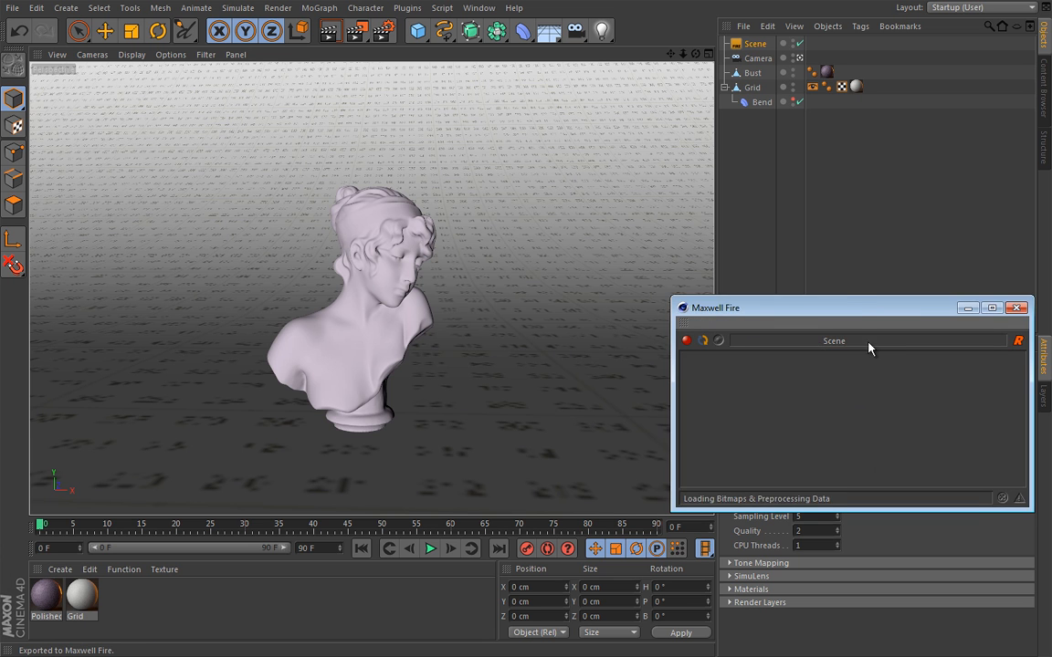
drag(855, 301, 334, 133)
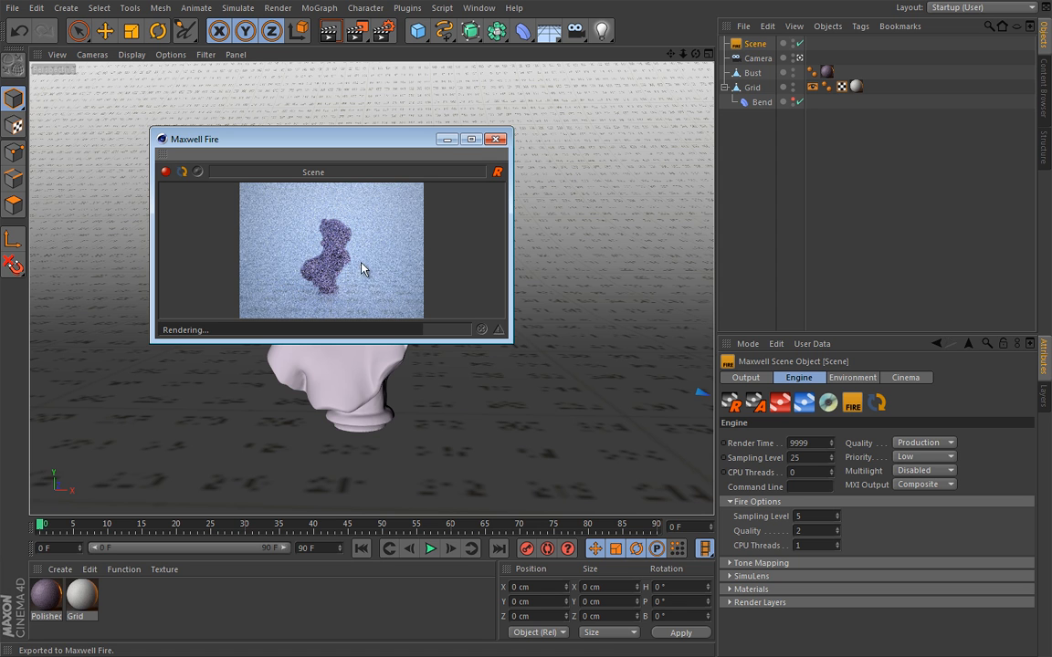
drag(509, 341, 626, 484)
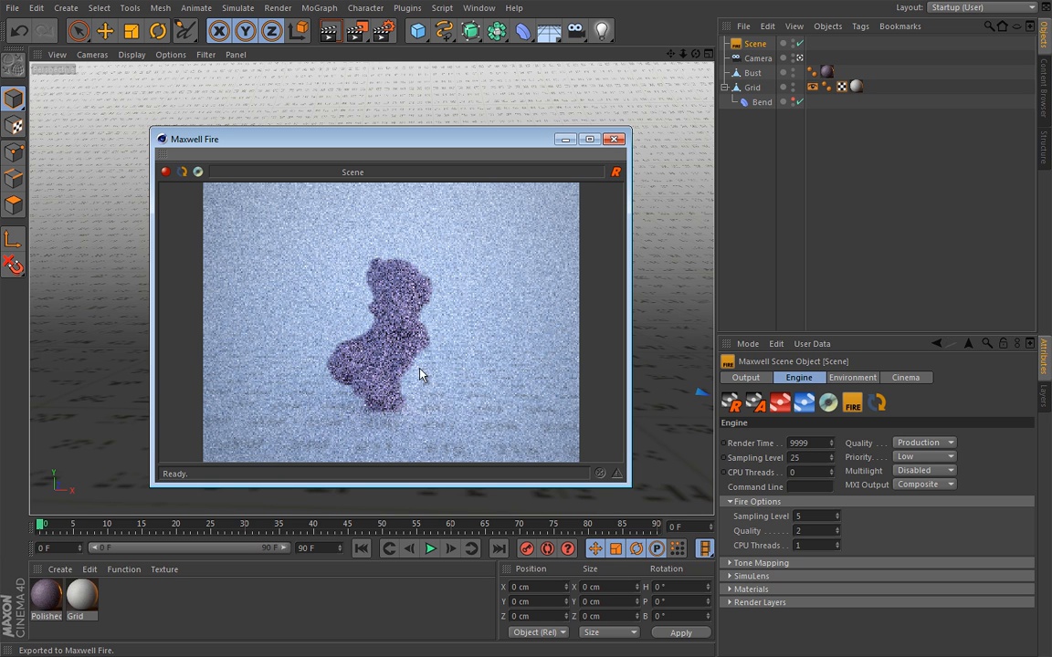
click(879, 407)
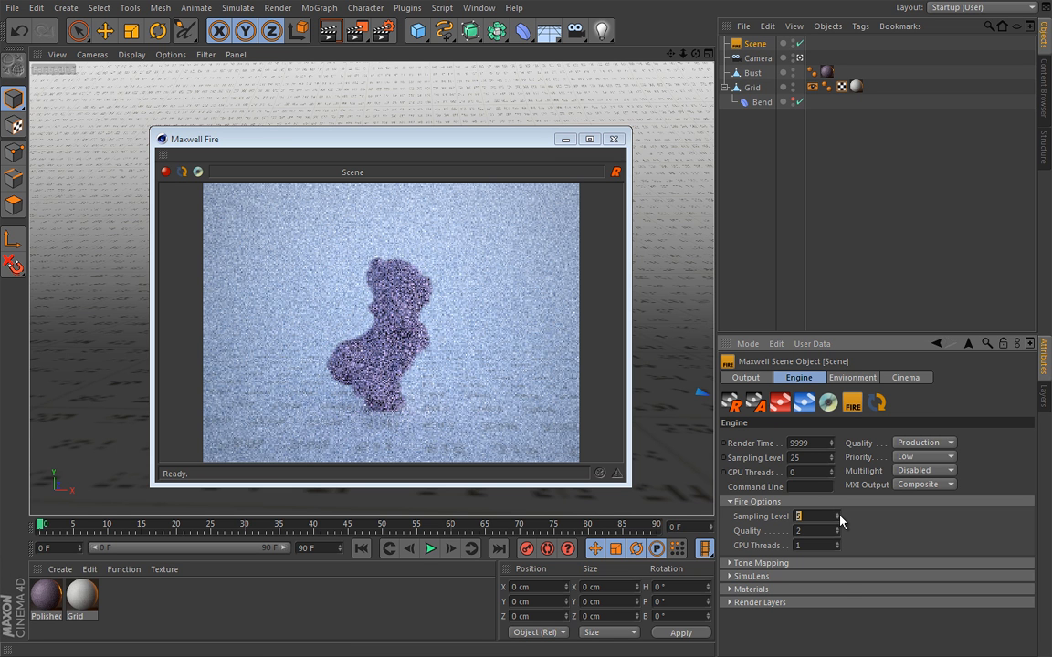
- Raise the Fire Options Sampling Level to 6 and then to 20
text(6)
key(Return)
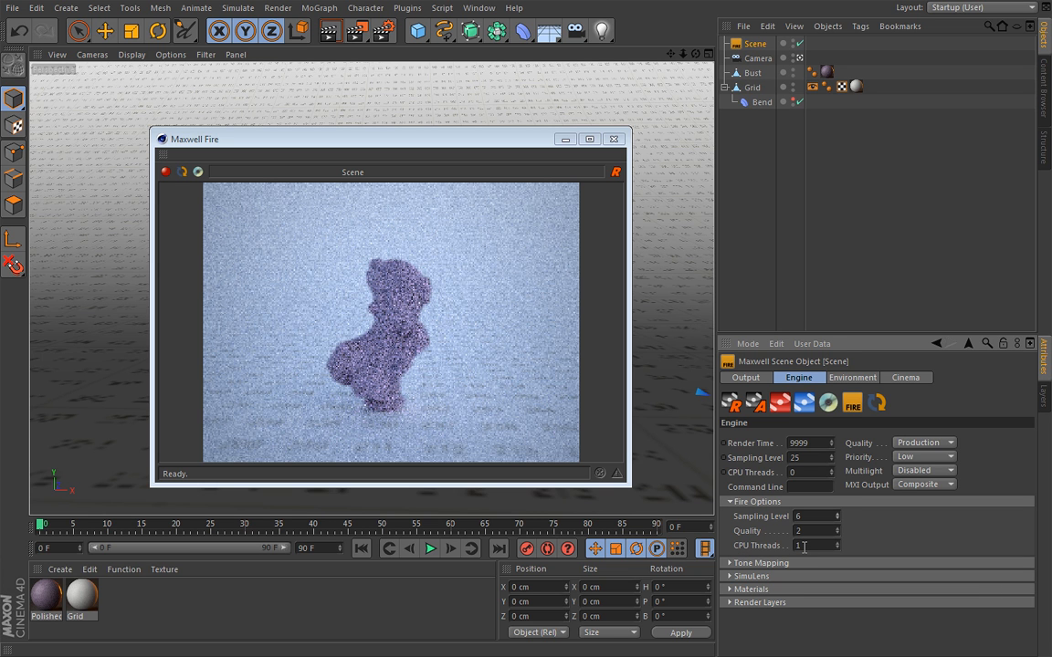
drag(843, 520, 843, 502)
drag(842, 434, 842, 433)
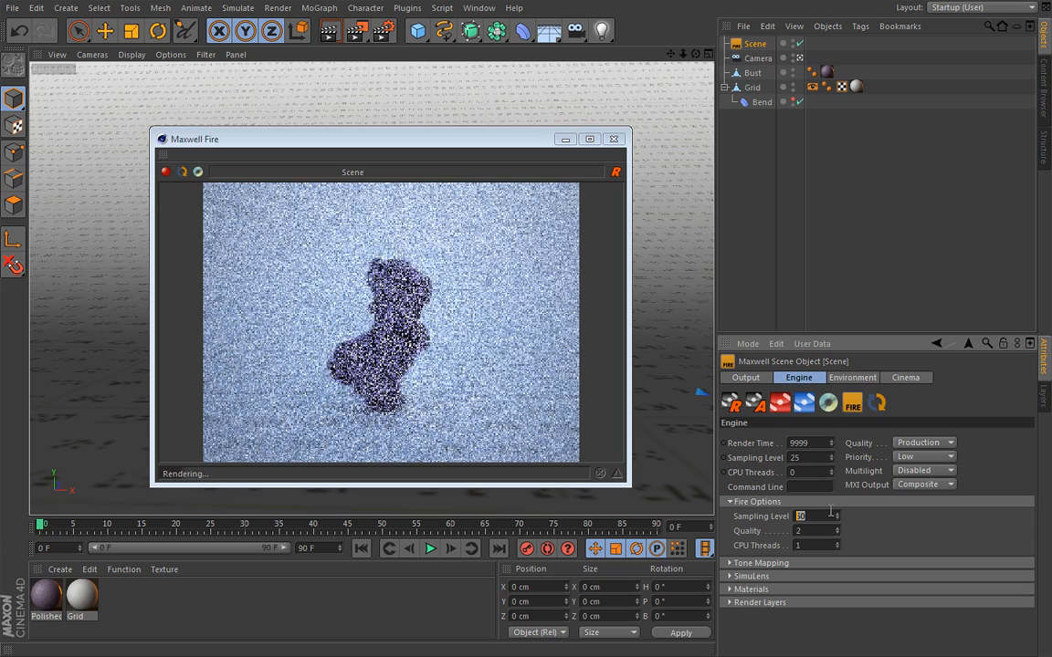
text(20)
key(Return)
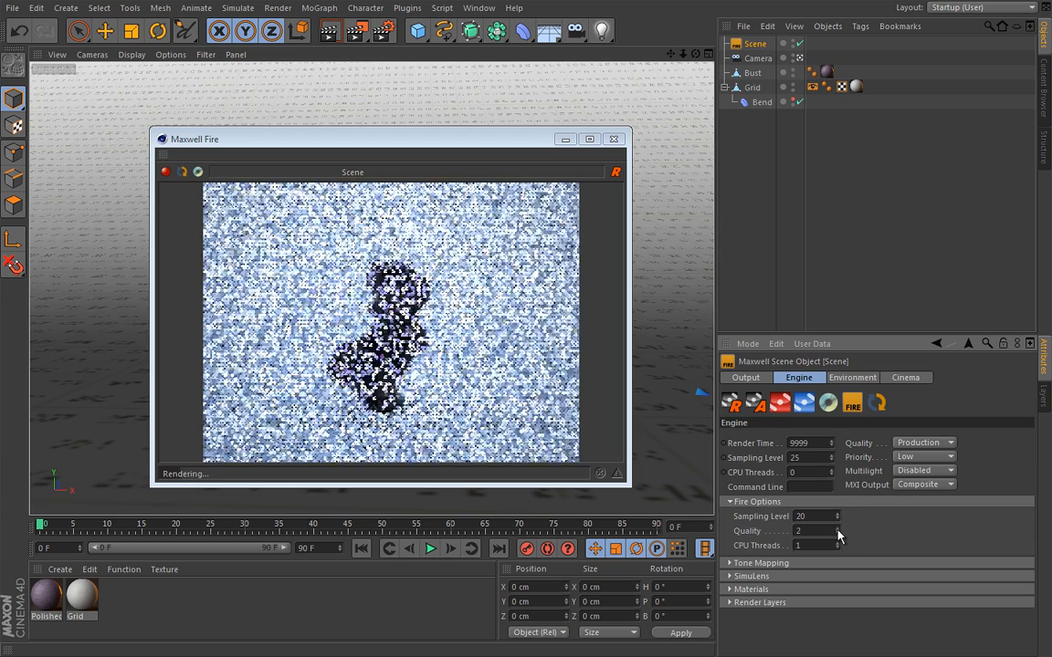
- Set the Fire Quality to 7 and CPU Threads to 24, and stop the preview after it has refined
drag(837, 532, 848, 464)
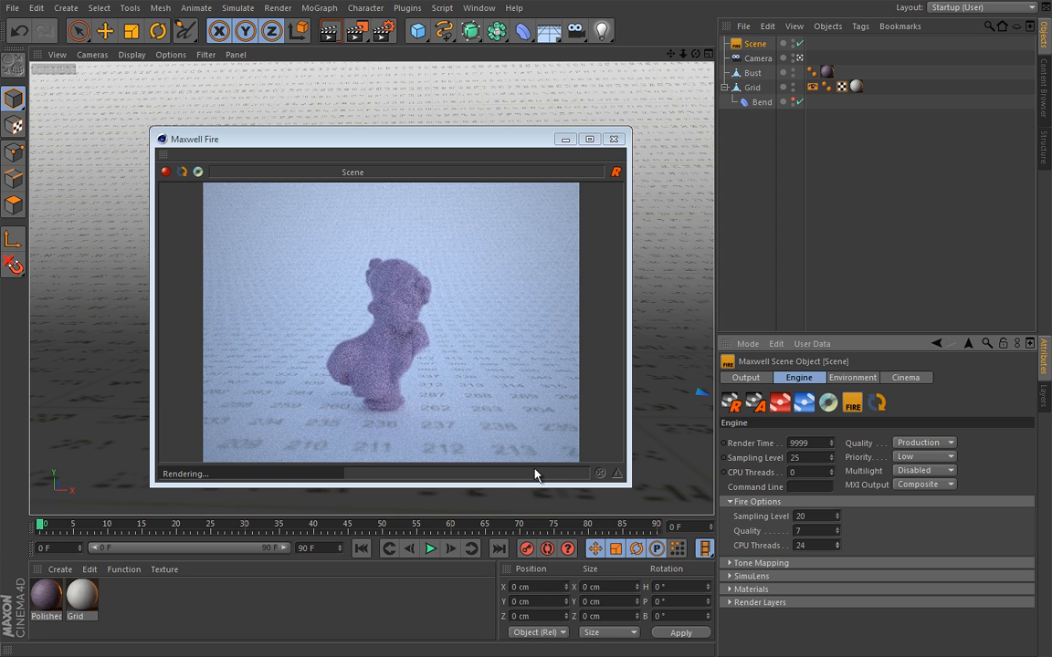
click(165, 172)
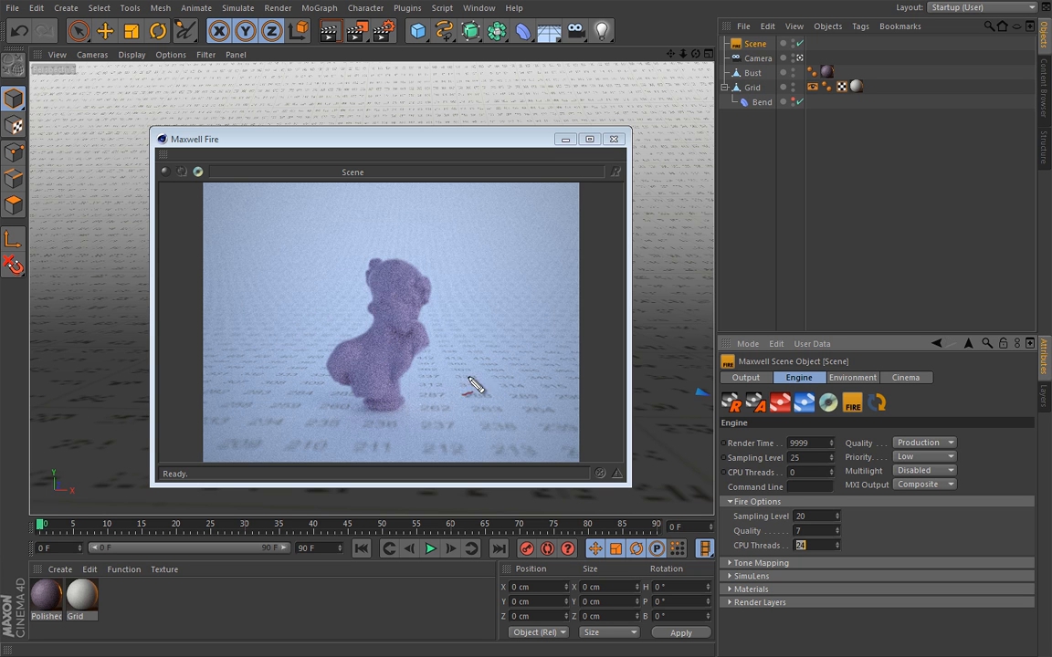
drag(430, 377, 551, 377)
drag(441, 349, 579, 349)
drag(314, 375, 204, 370)
drag(317, 348, 220, 350)
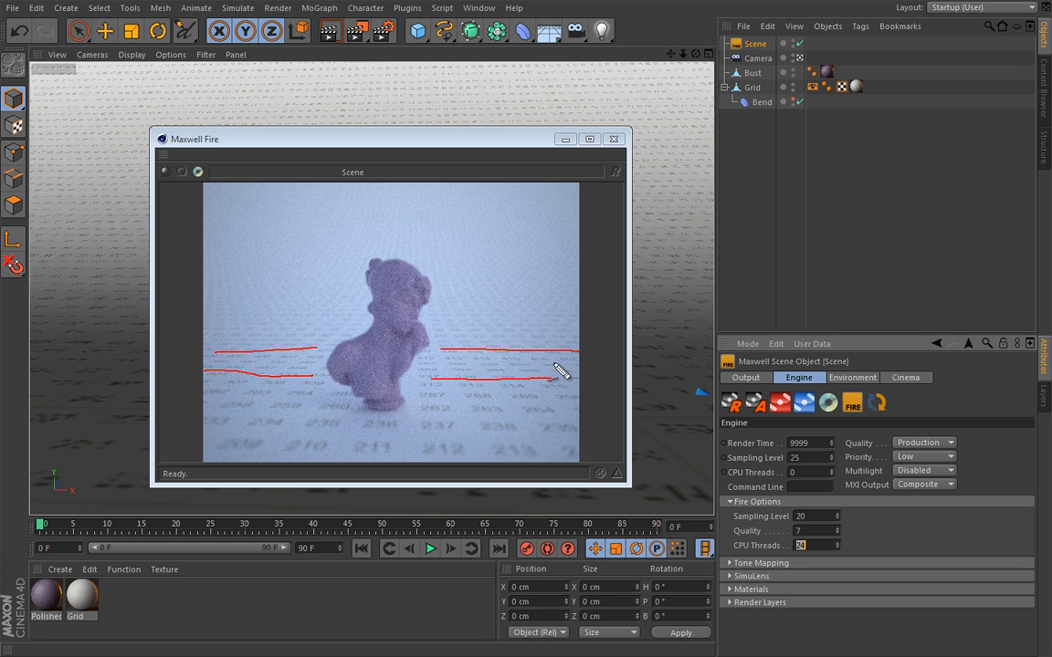
mouse_move(224, 438)
mouse_down()
mouse_move(501, 458)
mouse_move(525, 444)
mouse_up()
mouse_move(255, 235)
mouse_down()
mouse_move(264, 206)
mouse_move(552, 256)
mouse_up()
drag(545, 269, 556, 265)
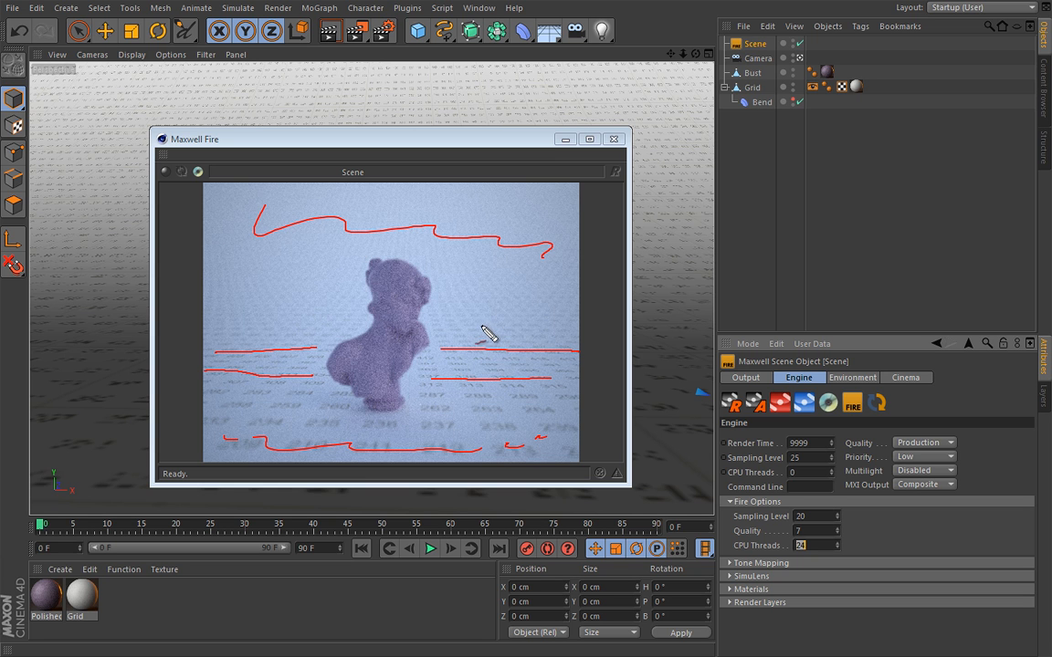
- Close the Maxwell Fire preview, leave the camera view, and move the camera's focus plane back to the bust, about 23.7 cm from the camera
key(Escape)
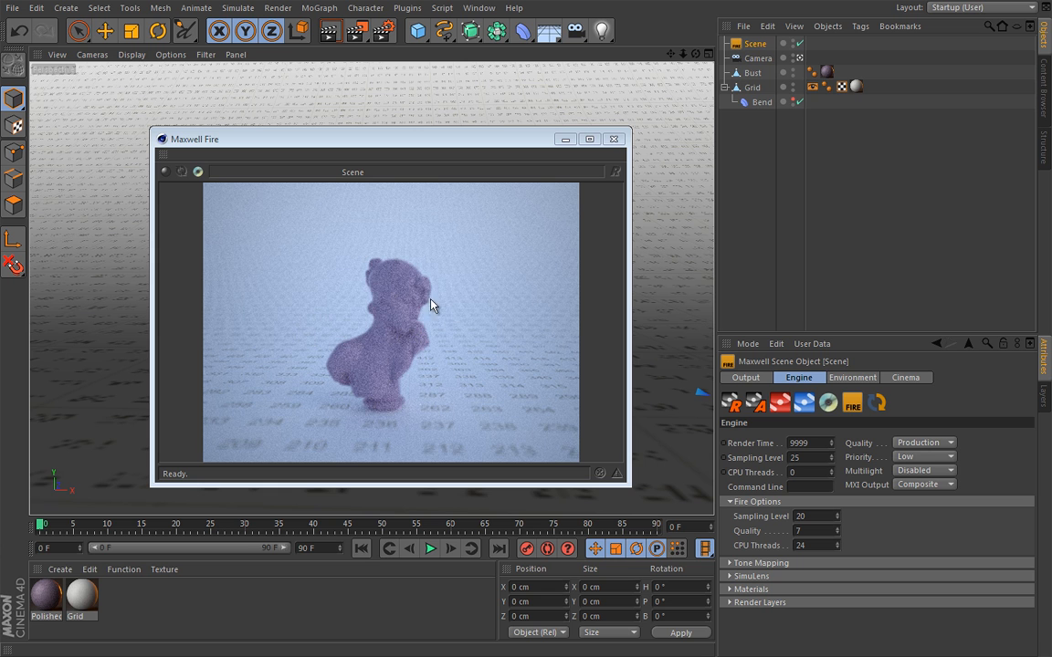
double_click(162, 140)
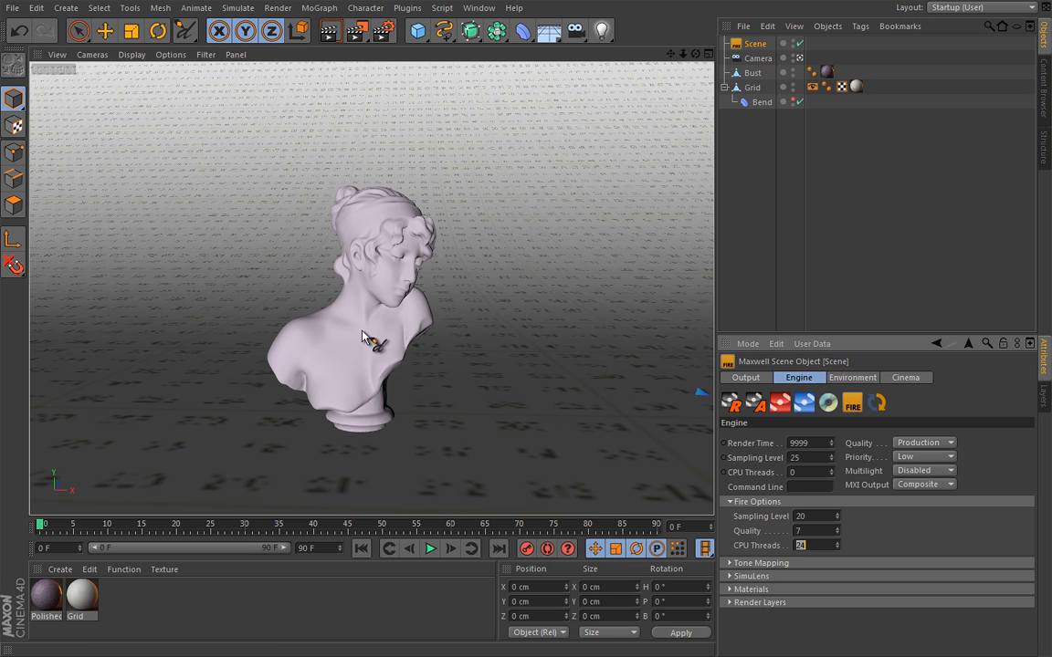
click(799, 59)
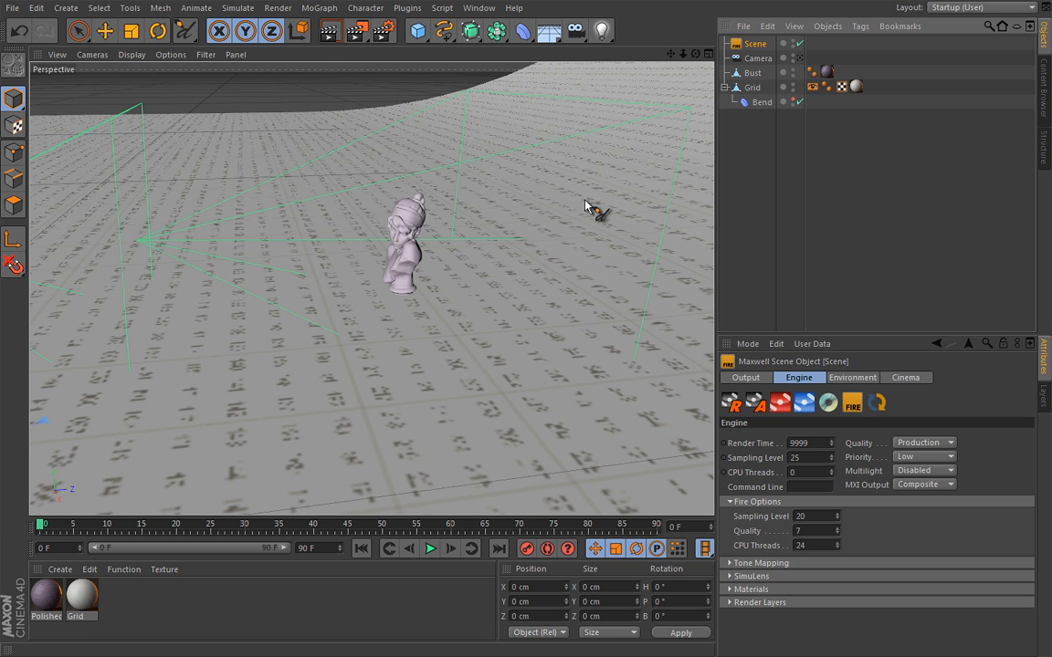
click(687, 110)
key(e)
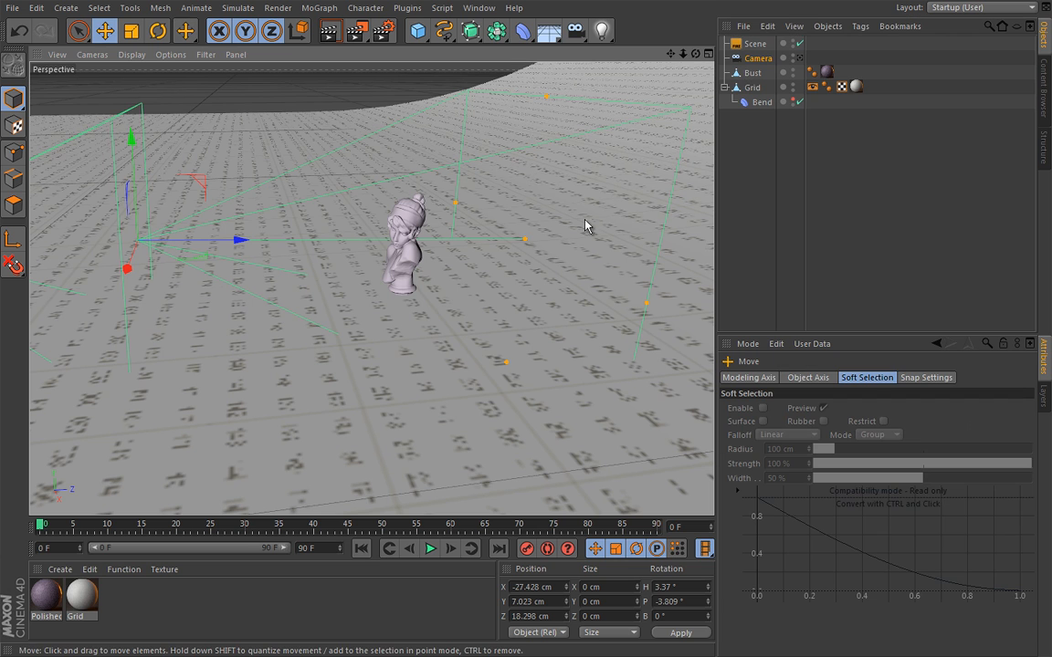
drag(526, 242, 408, 255)
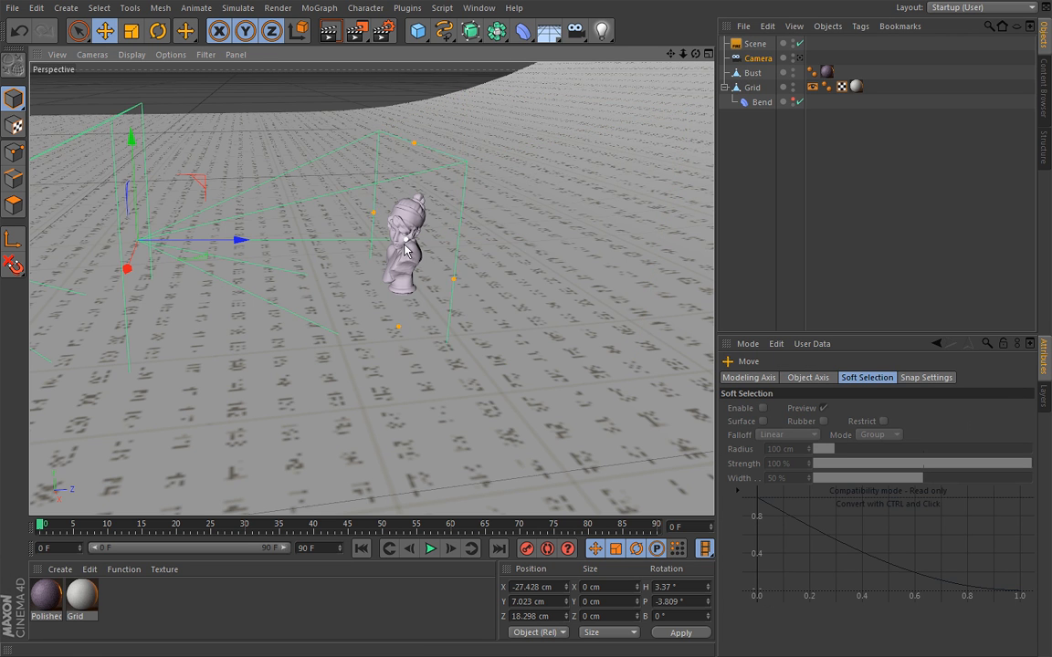
- Assign Bust as the camera's Focus Object and look through the camera again
click(758, 59)
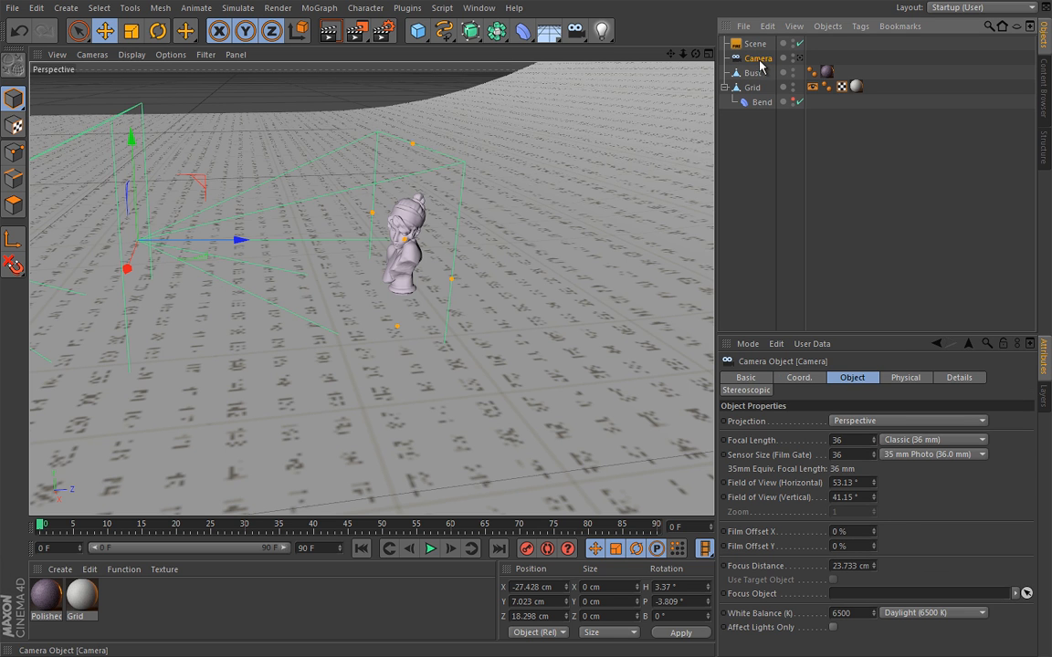
drag(756, 73, 841, 595)
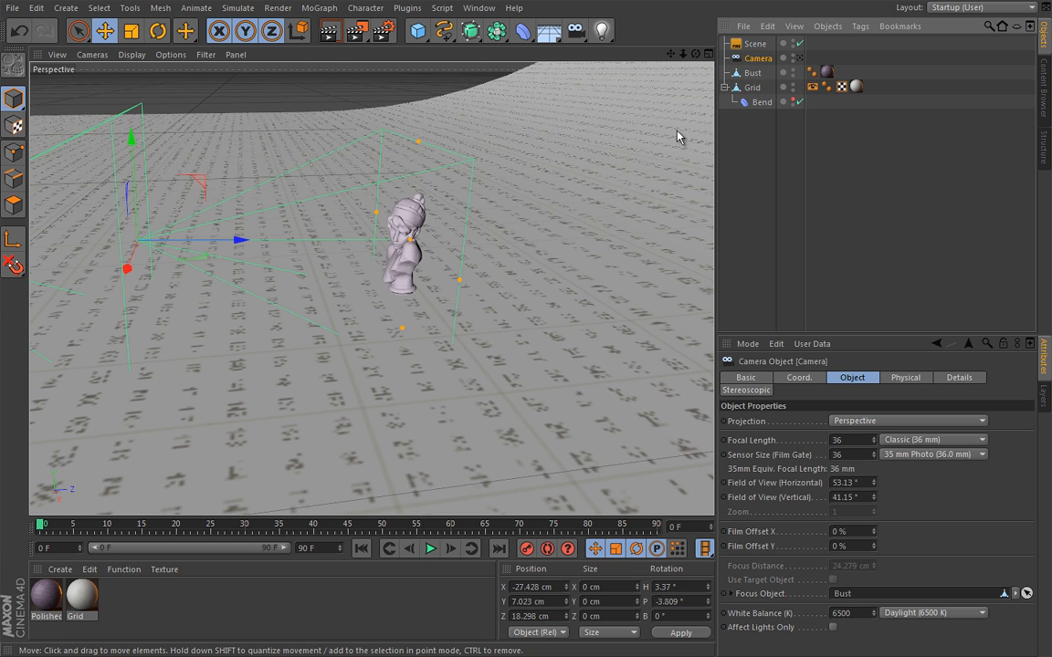
click(800, 59)
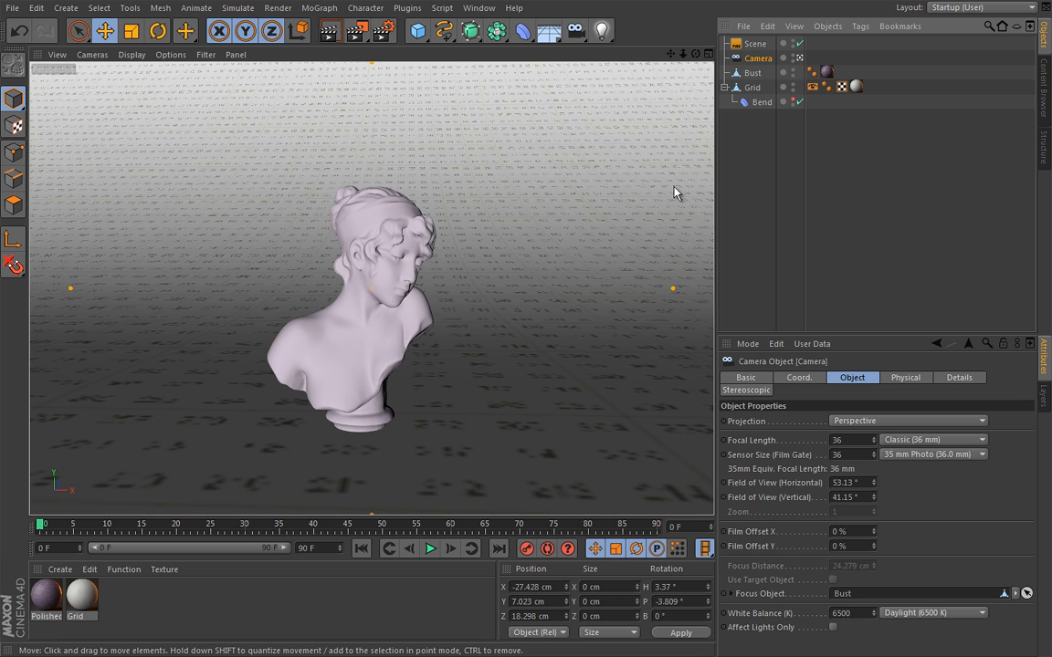
- Run the Fire preview with the new focus, stop it once refined, and show the Scene's Output settings
click(756, 46)
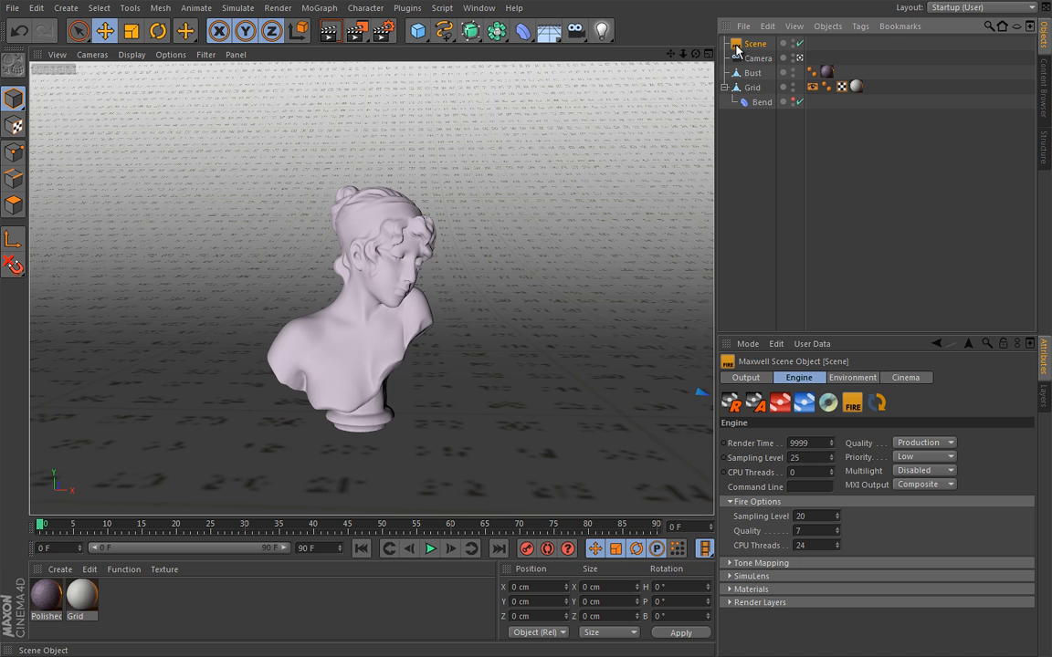
click(876, 403)
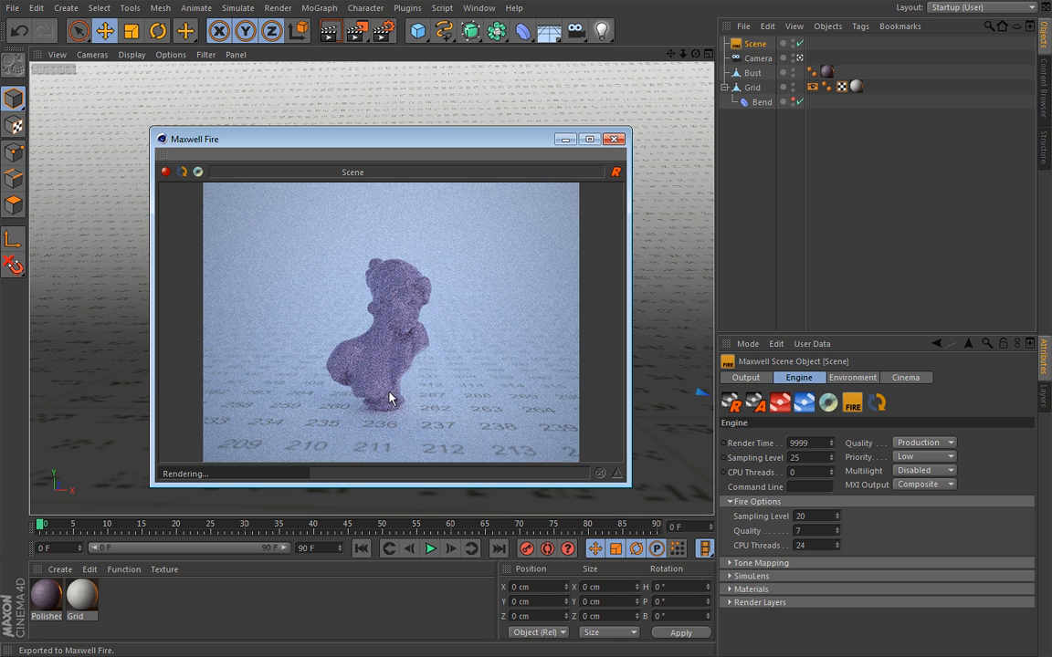
click(166, 172)
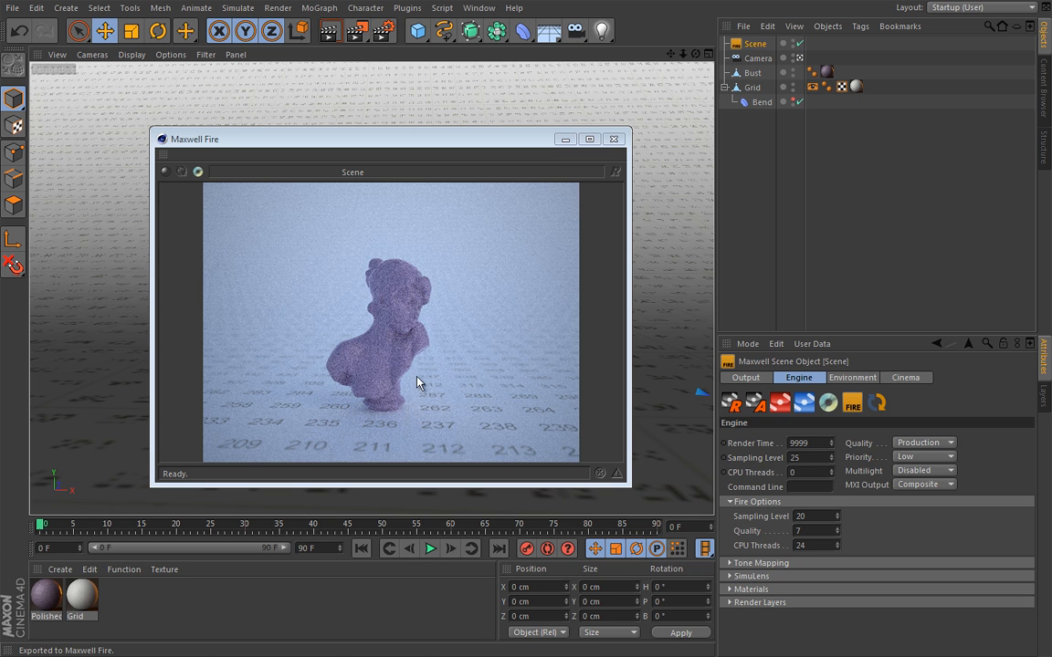
click(754, 378)
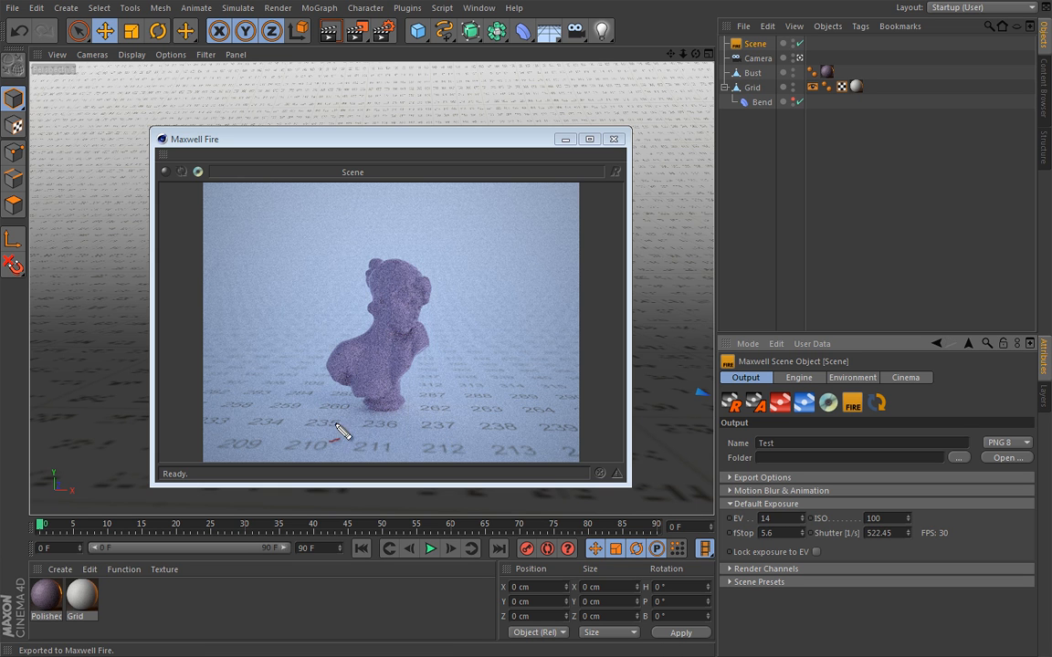
drag(225, 435, 561, 442)
drag(212, 372, 574, 380)
mouse_move(395, 344)
mouse_down()
mouse_move(379, 365)
mouse_move(386, 351)
mouse_up()
drag(378, 360, 386, 358)
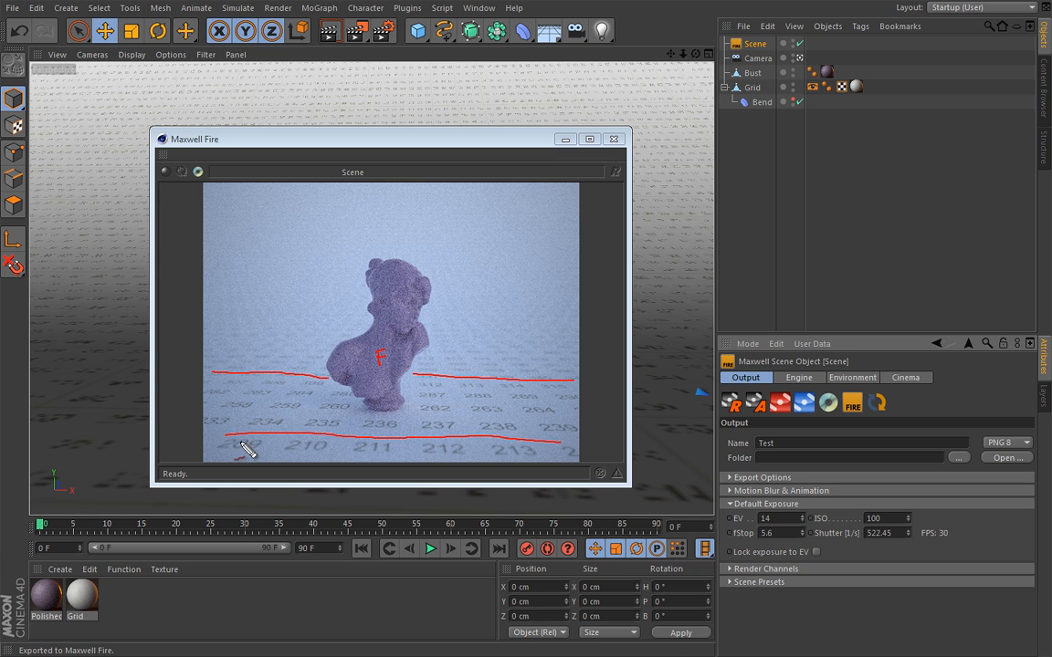
drag(243, 445, 510, 454)
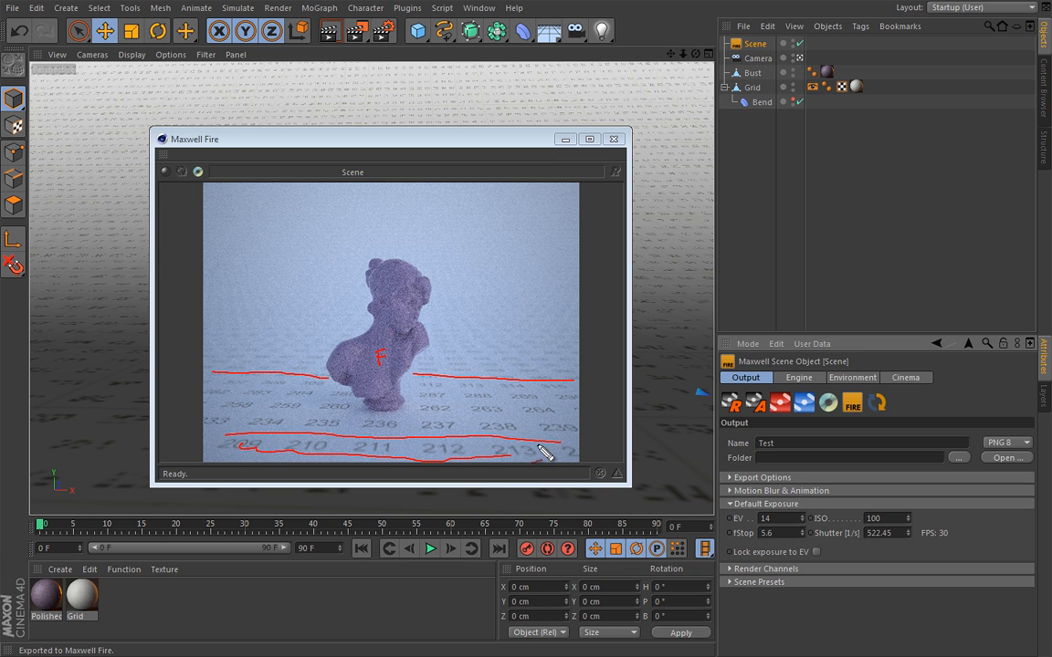
mouse_move(239, 356)
mouse_down()
mouse_move(228, 362)
mouse_move(279, 309)
mouse_move(286, 319)
mouse_up()
drag(482, 365, 485, 307)
mouse_move(485, 308)
mouse_down()
mouse_move(476, 317)
mouse_move(492, 316)
mouse_up()
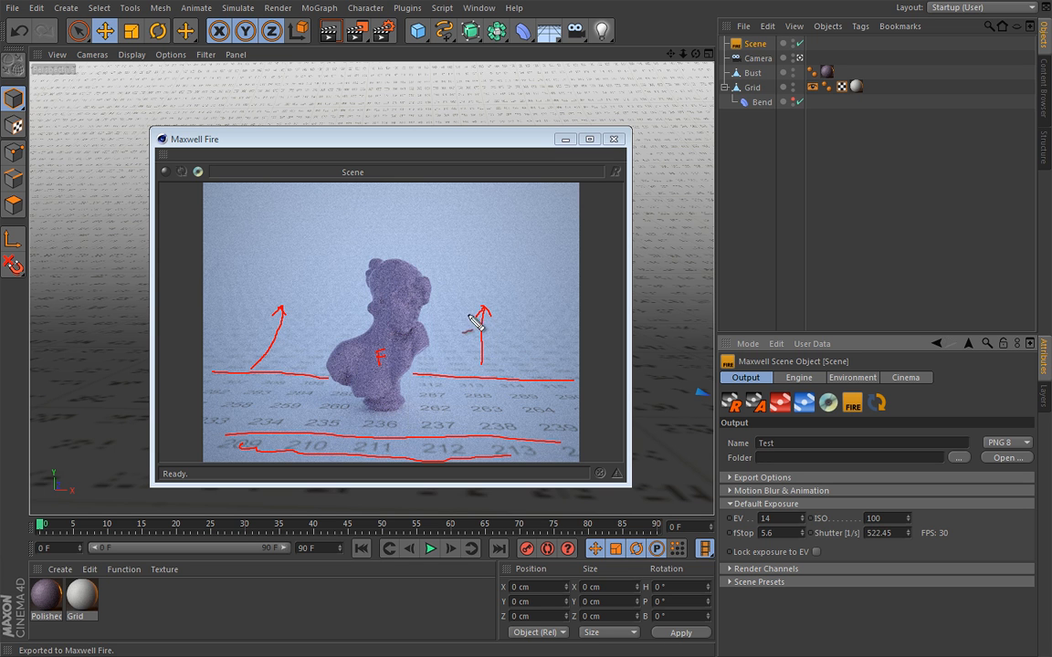
key(Escape)
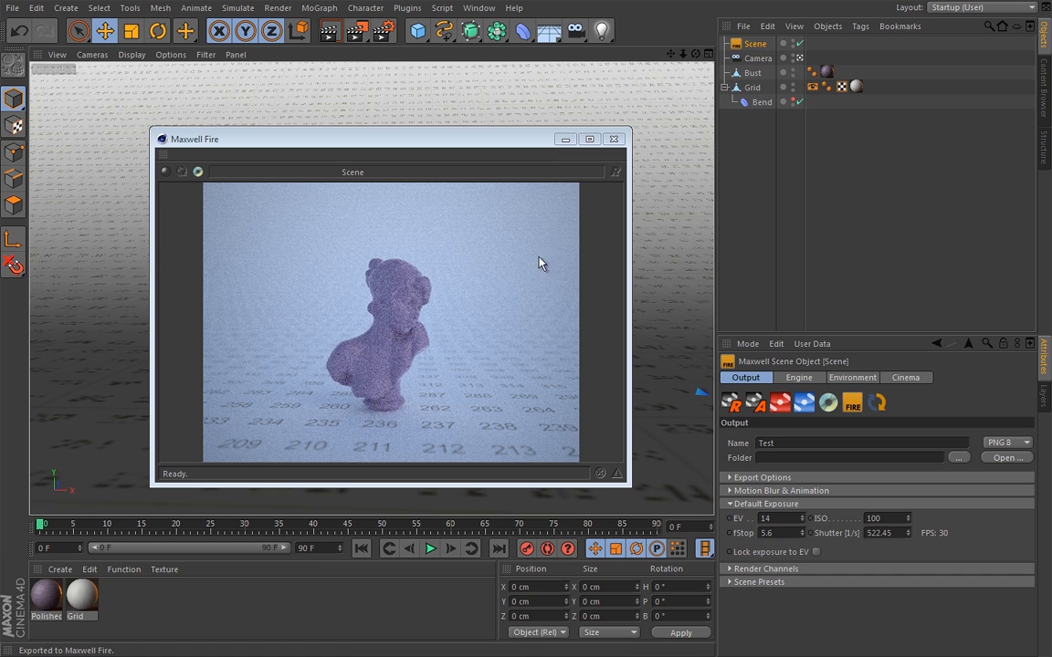
- Set the default exposure's fStop to 2, refresh the Fire preview, and stop it after it has refined
double_click(780, 533)
text(2)
key(Return)
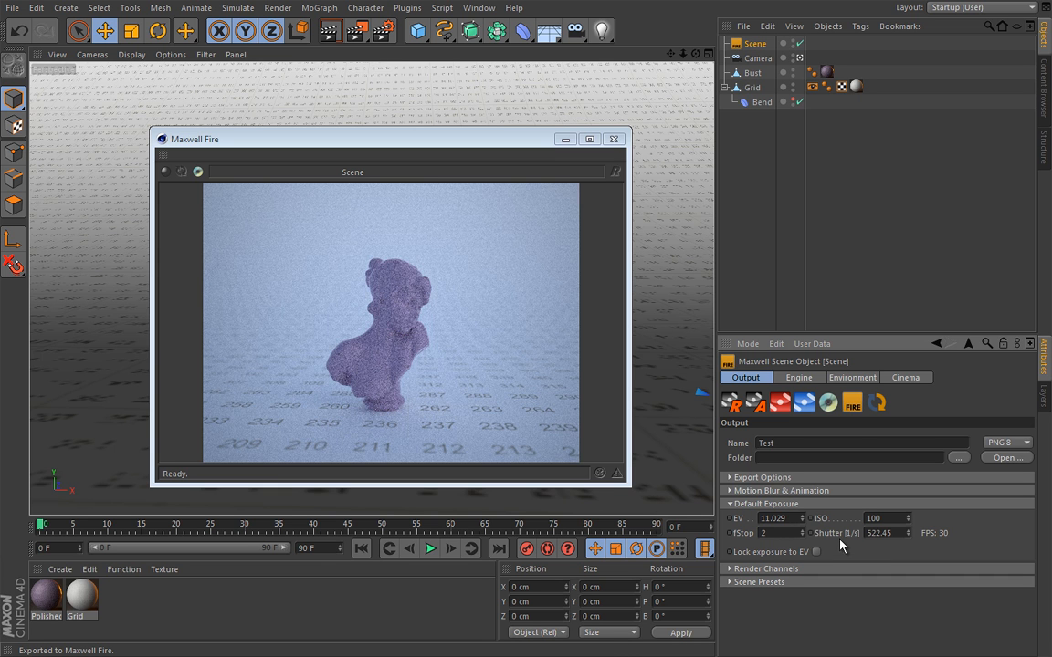
click(876, 403)
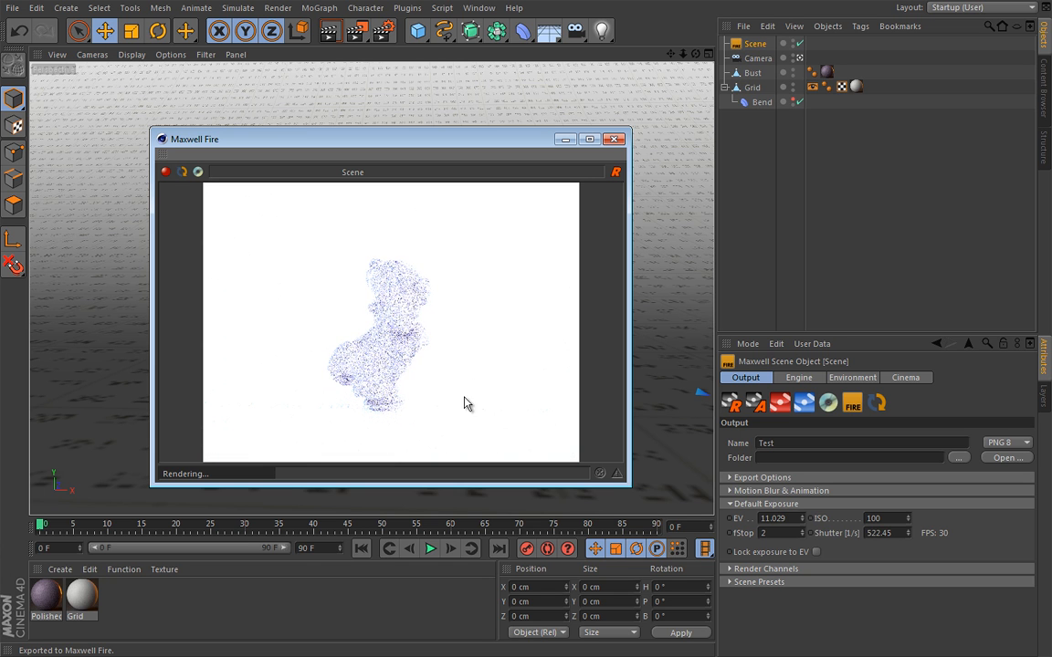
click(165, 173)
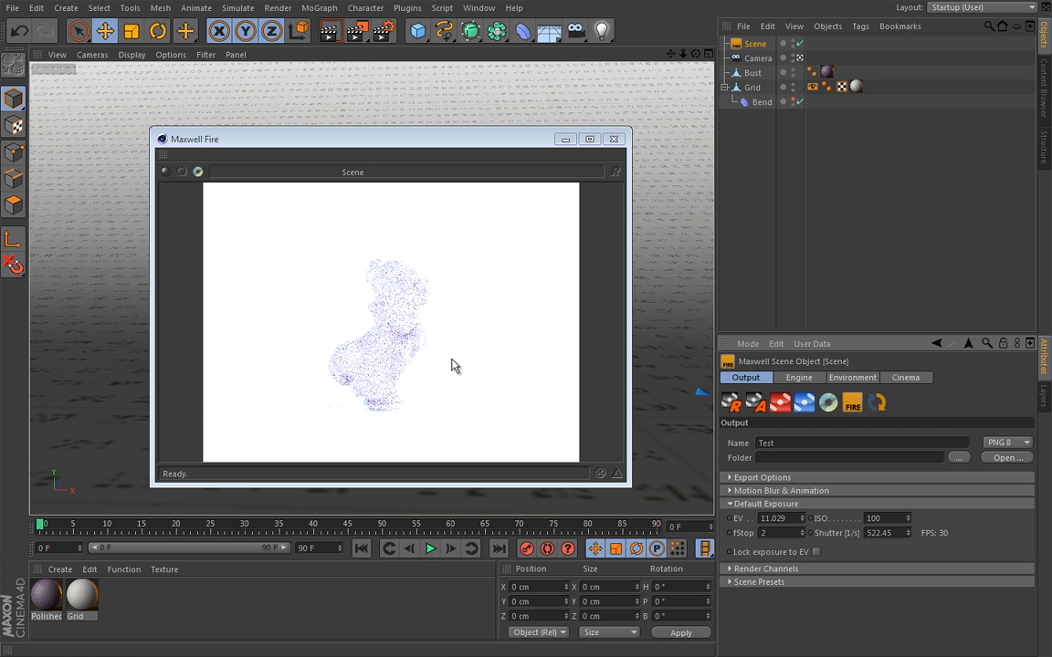
- Set EV back to 14 with the exposure locked to EV, and rerun the Fire preview at fStop 2
drag(802, 520, 803, 518)
click(877, 404)
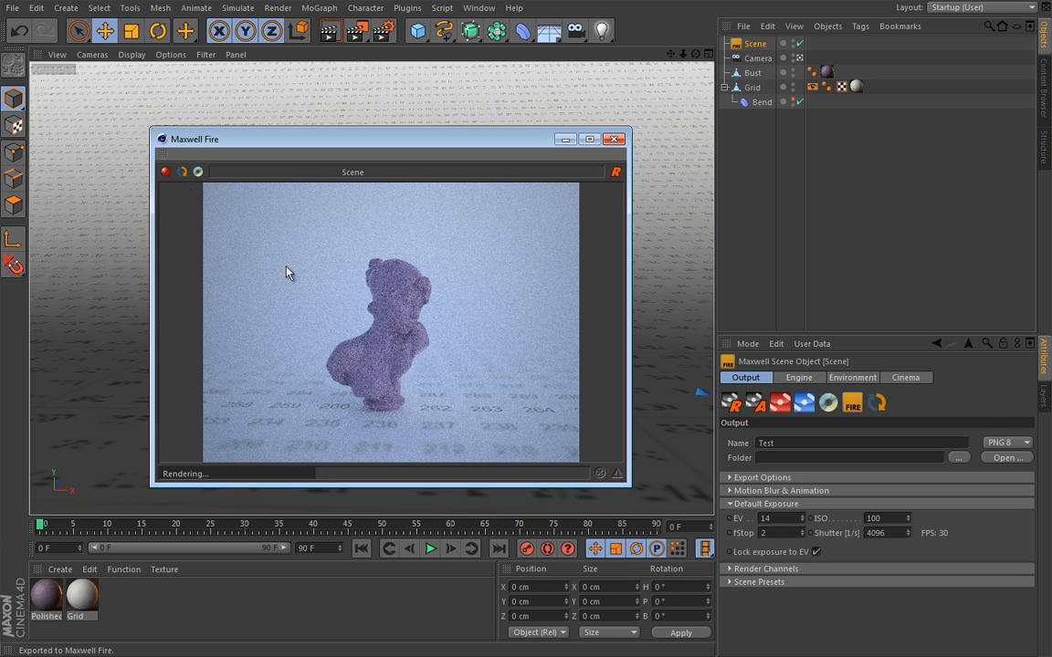
click(165, 172)
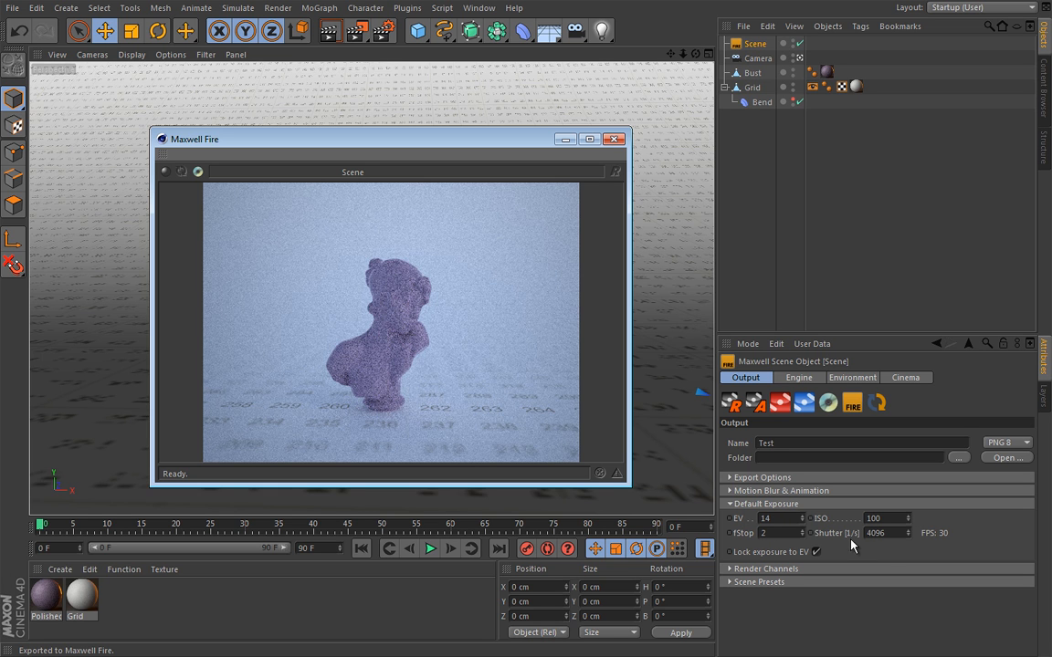
- Set the fStop to 1 with the exposure locked, refresh the Fire preview, and stop it after it has refined
click(791, 535)
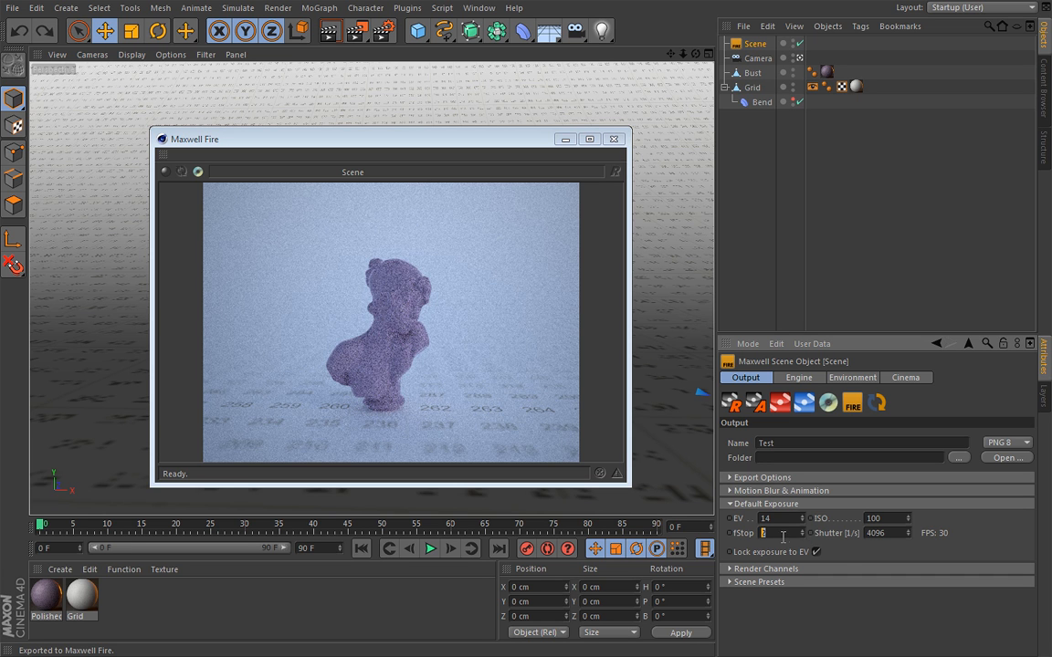
text(1)
key(Return)
click(877, 404)
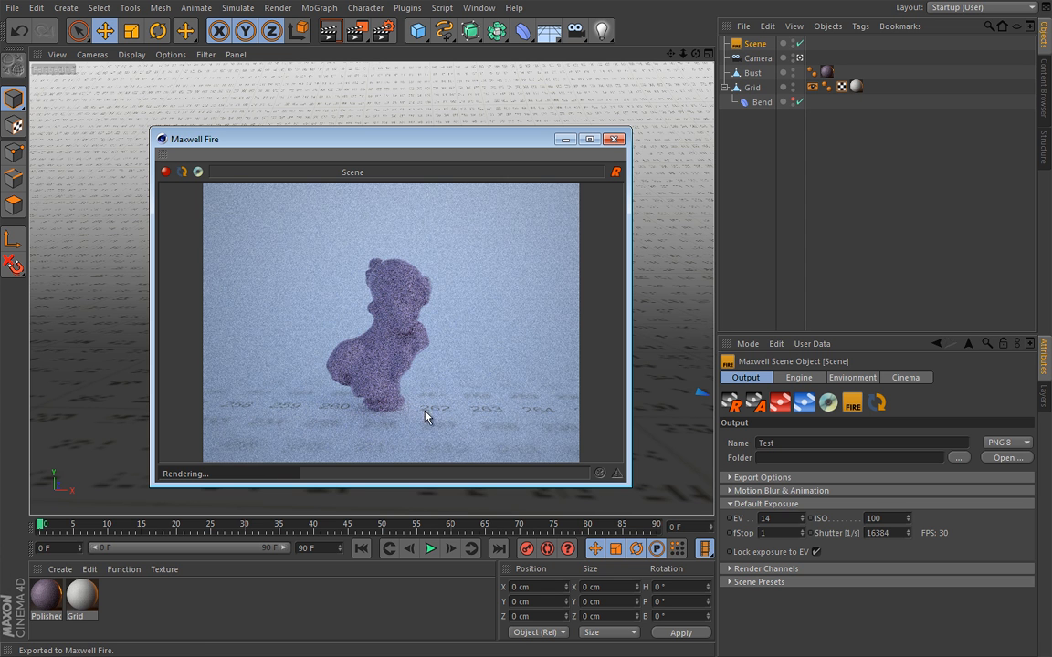
click(166, 172)
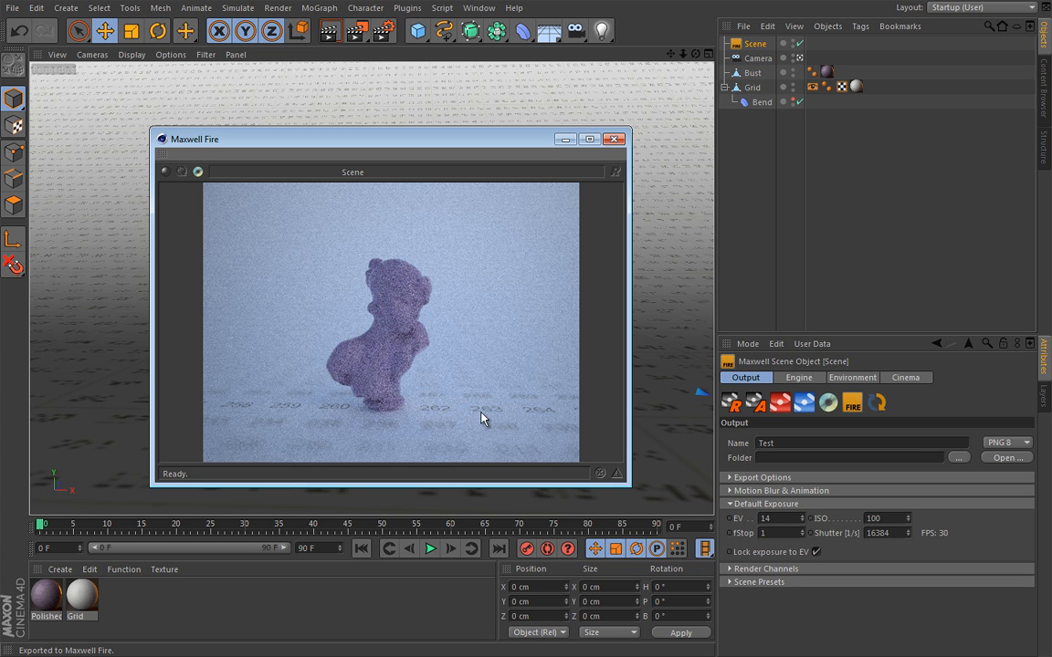
- Set the fStop to 10, rerun the Fire preview to check the deeper focus range, and stop it
click(771, 533)
key(Return)
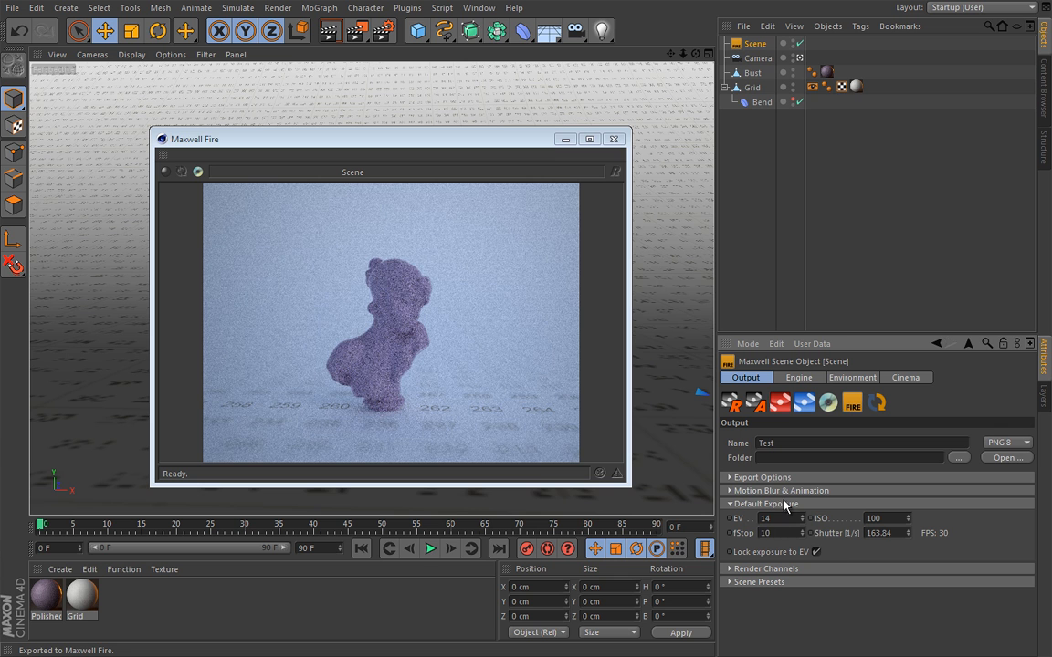
click(877, 405)
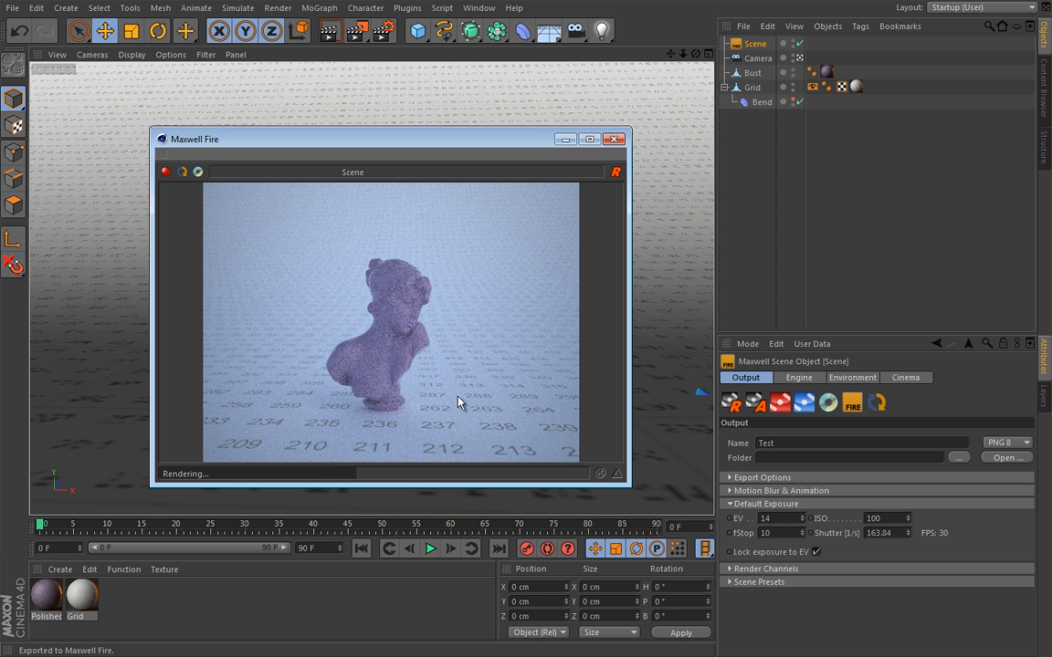
click(165, 172)
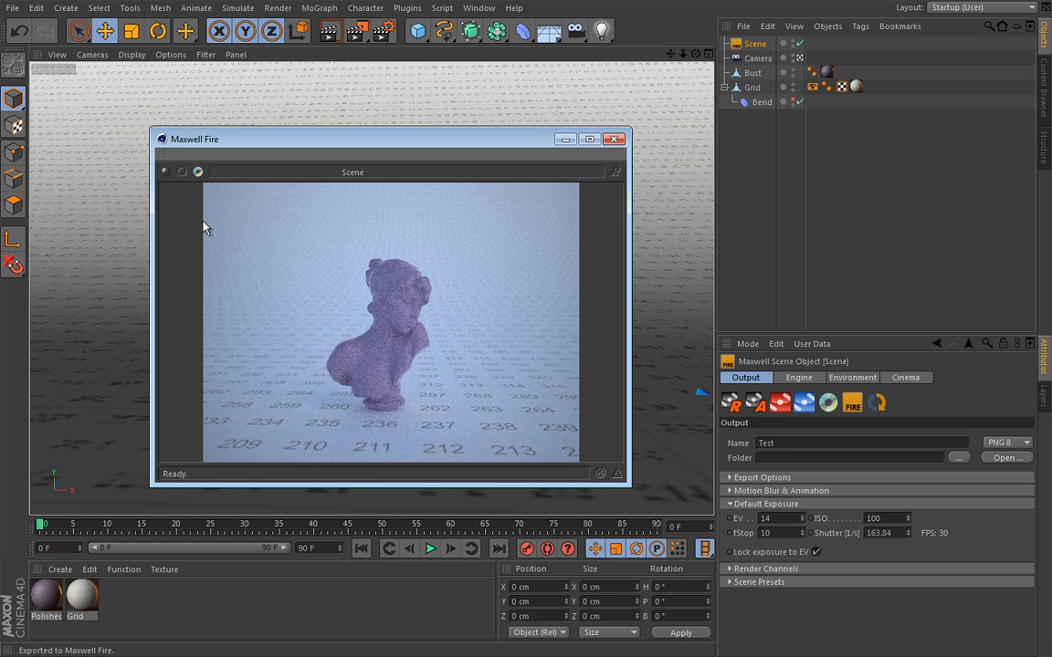
key(ctrl+z)
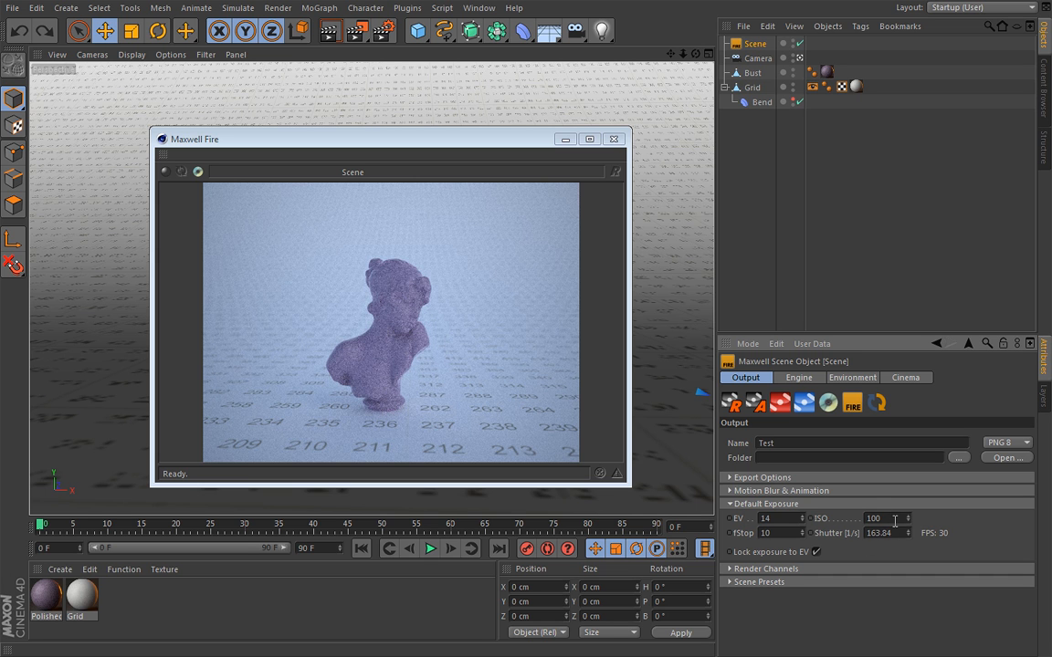
- Set the ISO to 200 with the exposure locked to EV, refresh the Fire preview, and stop it
drag(896, 518, 841, 514)
text(200)
key(Return)
click(877, 403)
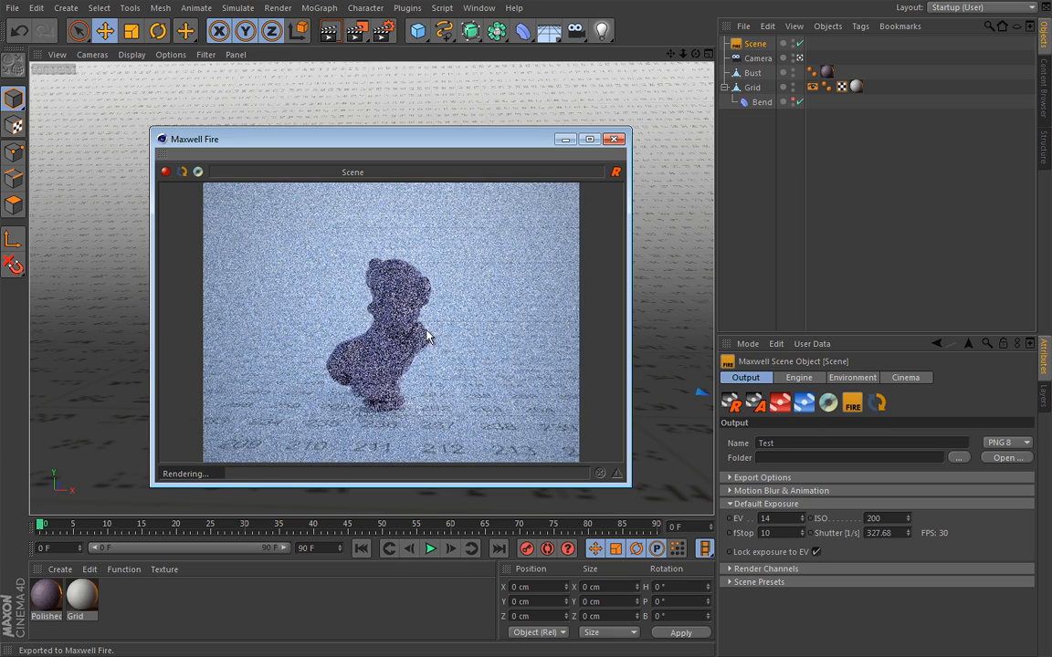
click(166, 172)
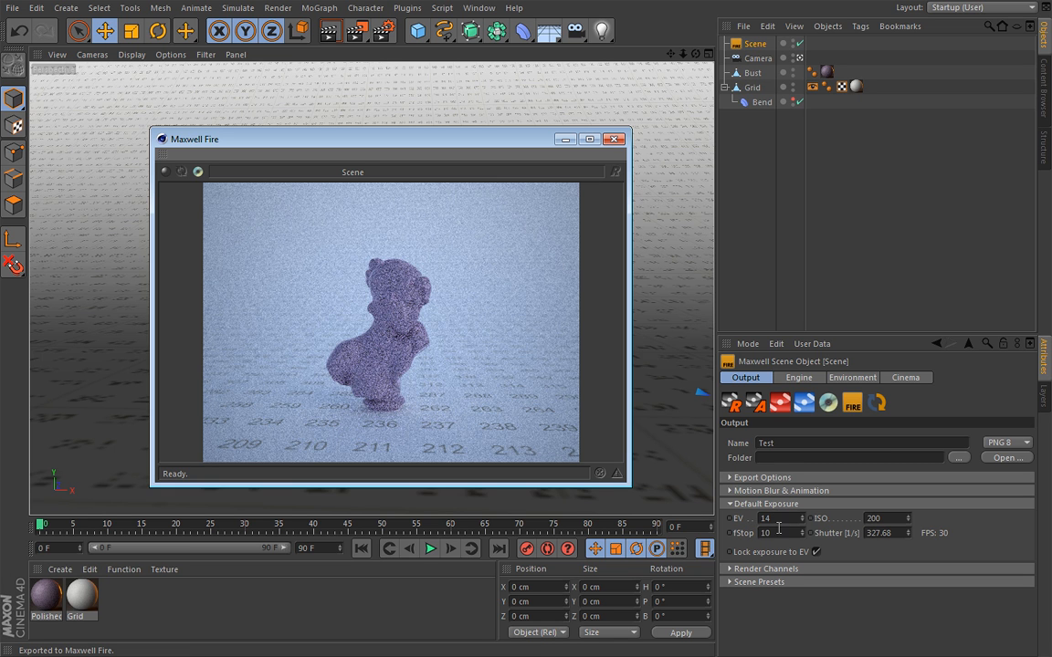
- Unlock the exposure from EV, set the ISO to 400, rerun the Fire preview, and stop it
click(816, 552)
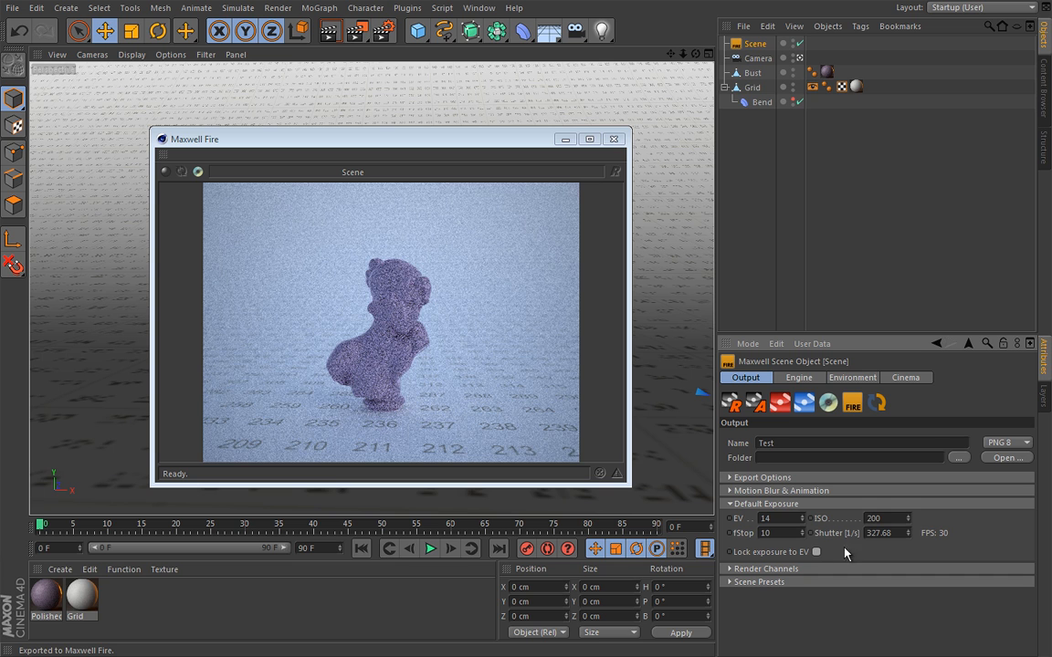
drag(909, 520, 909, 512)
double_click(893, 517)
text(400)
key(Return)
click(878, 404)
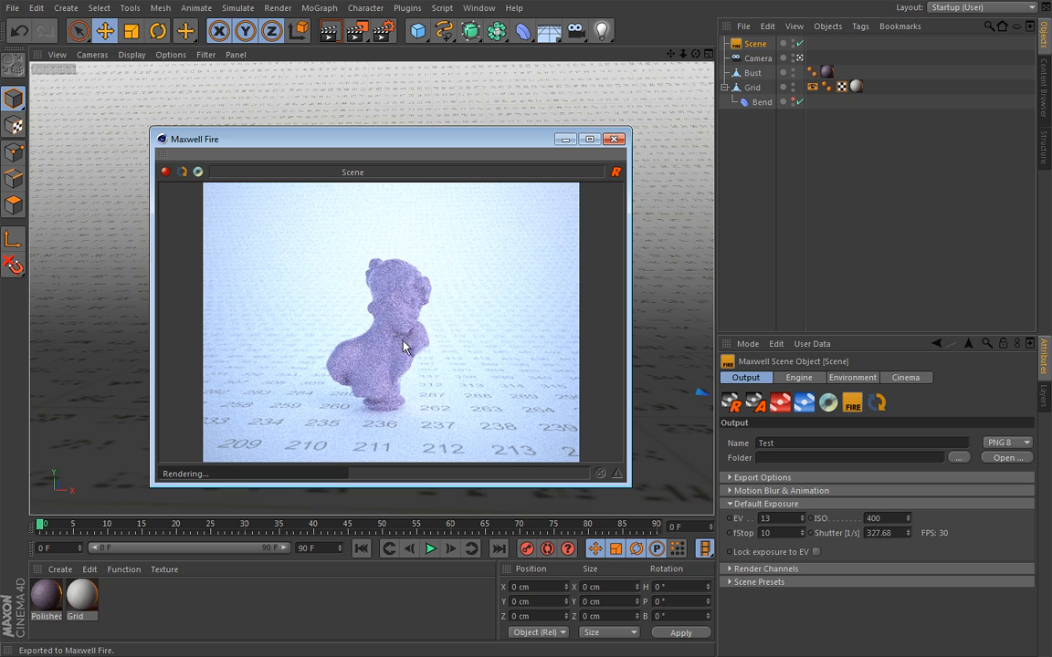
click(165, 172)
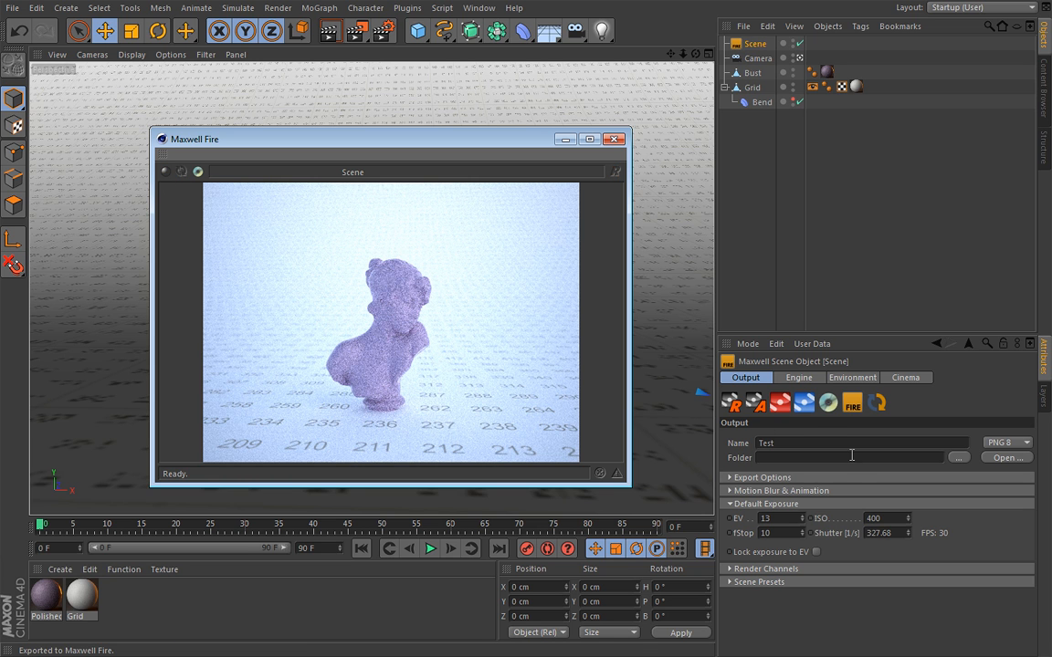
- Lock the exposure to EV again and raise the ISO to 401
click(817, 552)
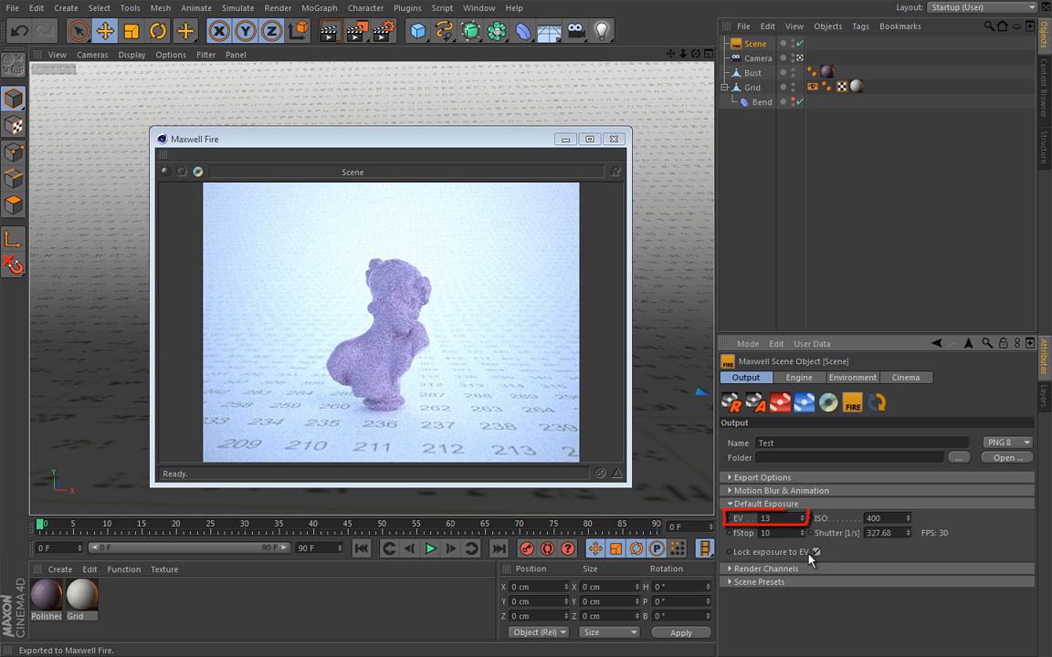
right_click(909, 519)
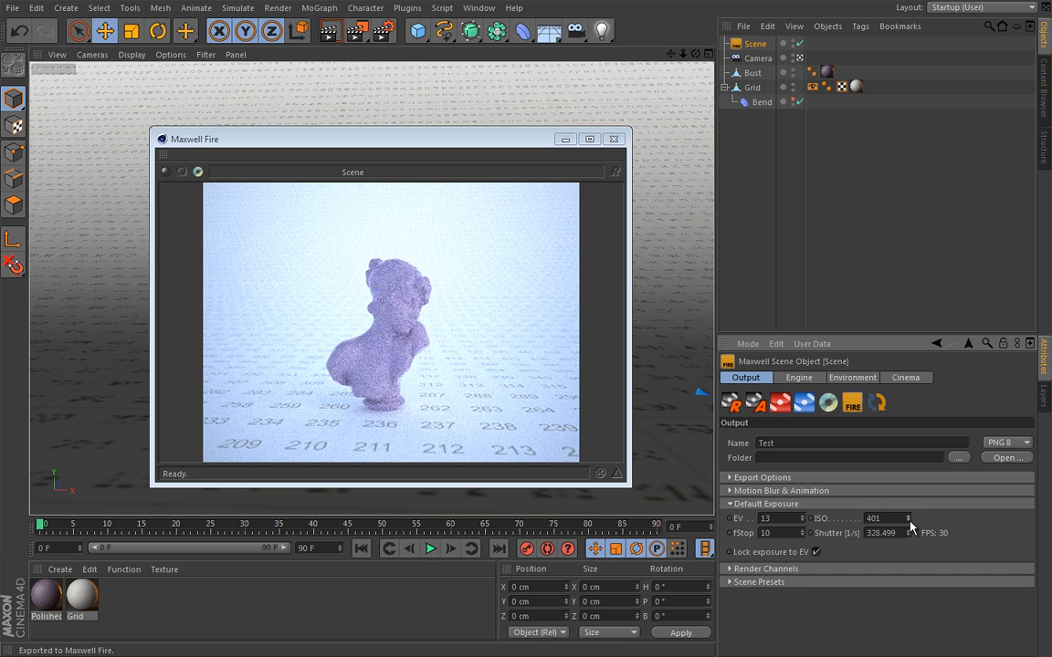
- Set the EV to 14 and the ISO to 100 with the exposure locked to EV, and refresh the Fire preview
drag(908, 520, 879, 533)
click(803, 517)
drag(893, 519, 866, 519)
text(100)
key(Return)
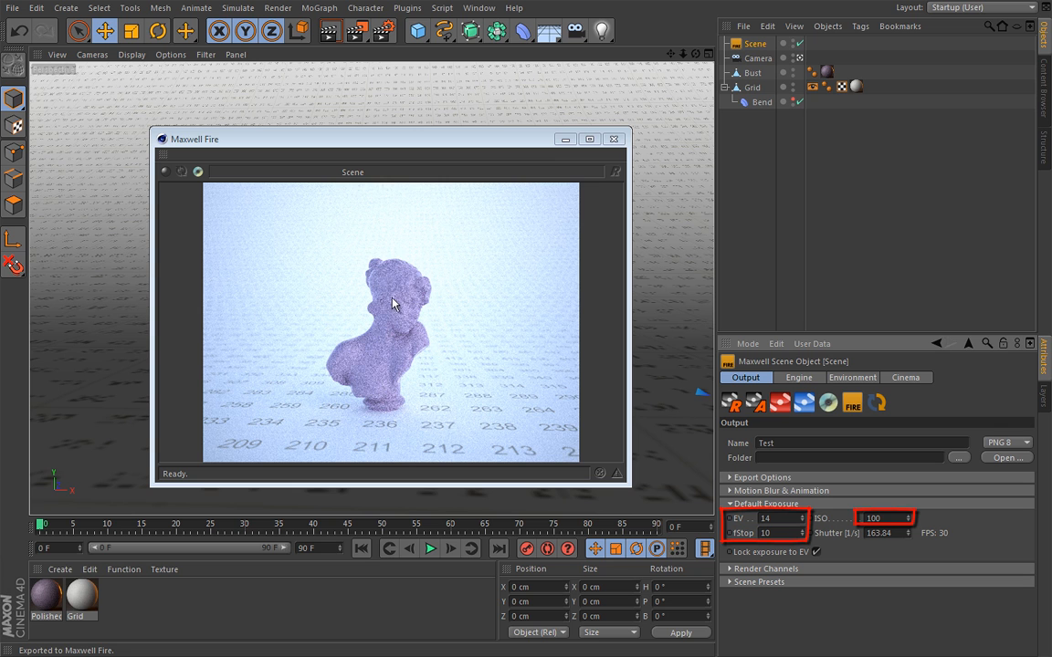
click(876, 404)
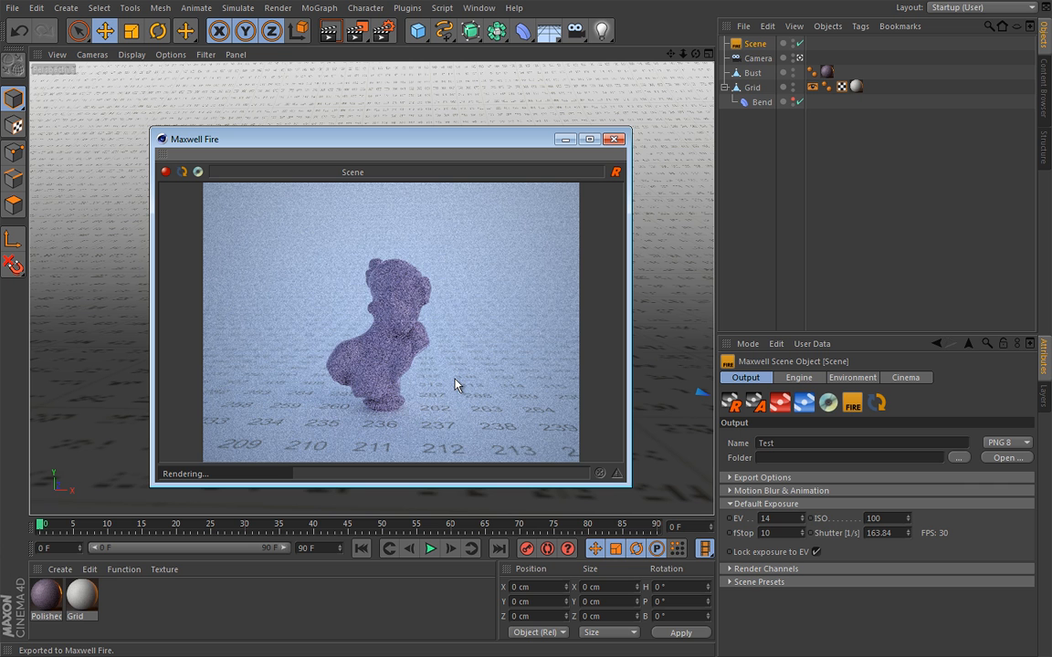
- Show the Maxwell Scene object's engine settings and put the Fire preview window away
click(799, 377)
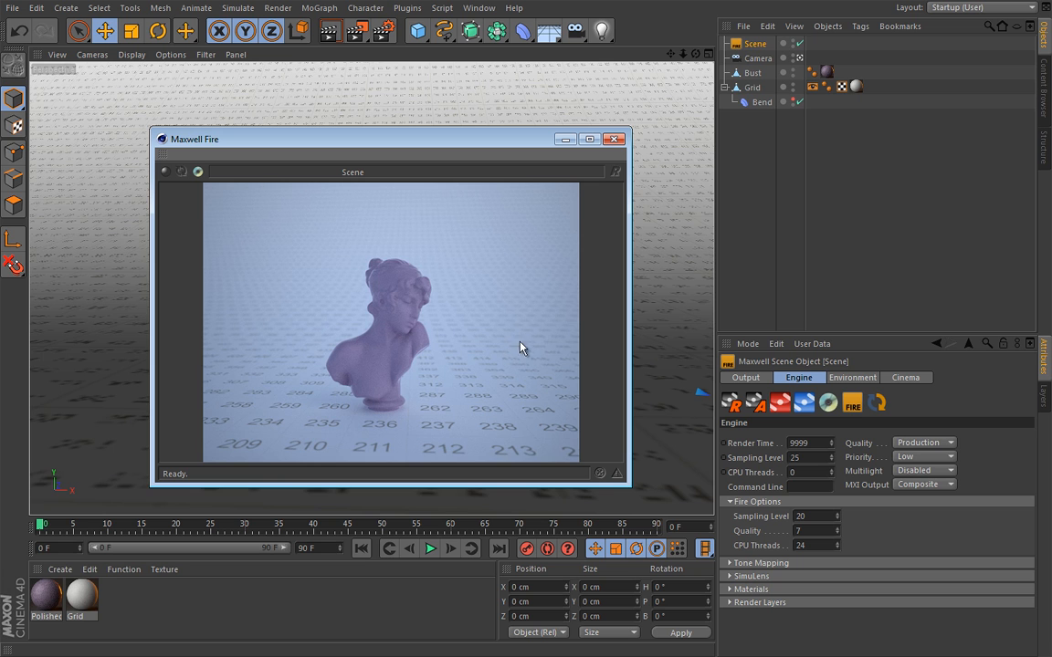
click(616, 140)
click(565, 140)
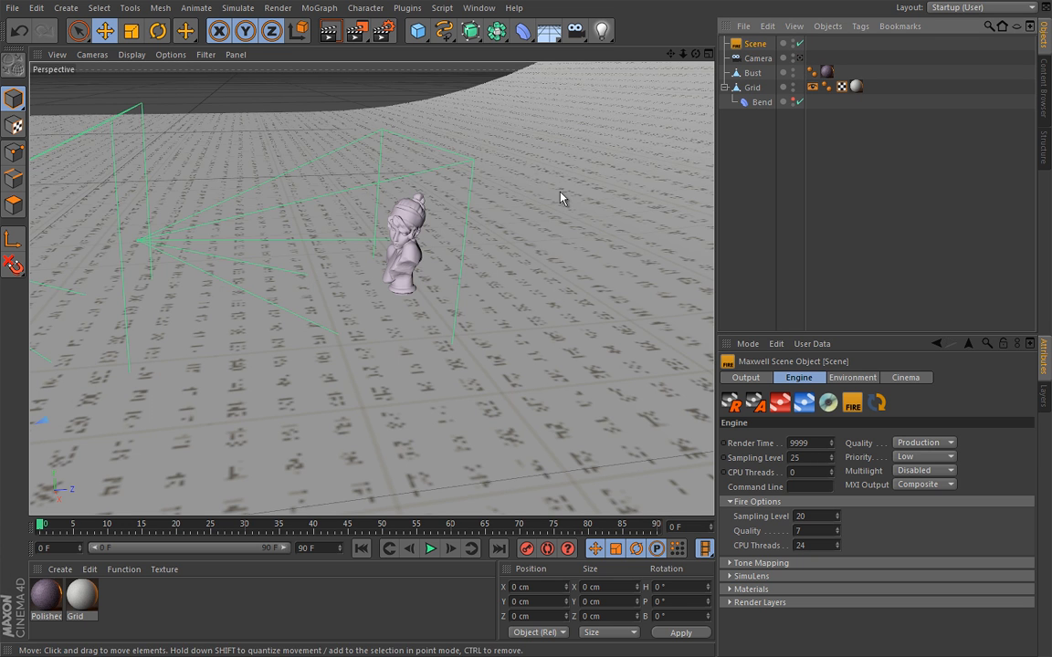
- Select the camera to review its focus object setting and look through it again
click(755, 58)
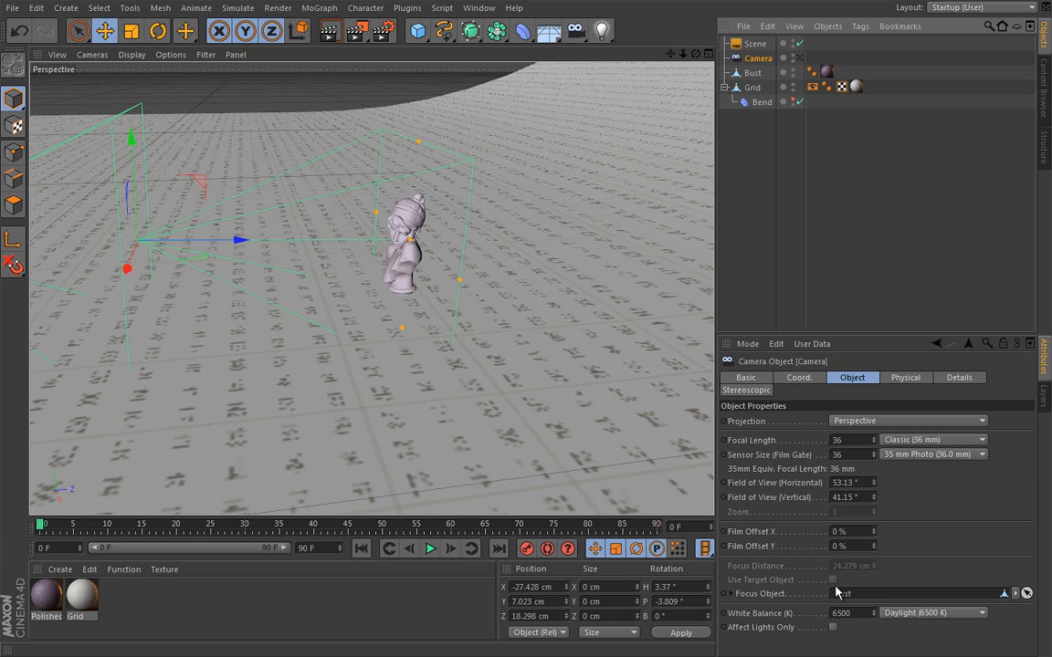
click(799, 57)
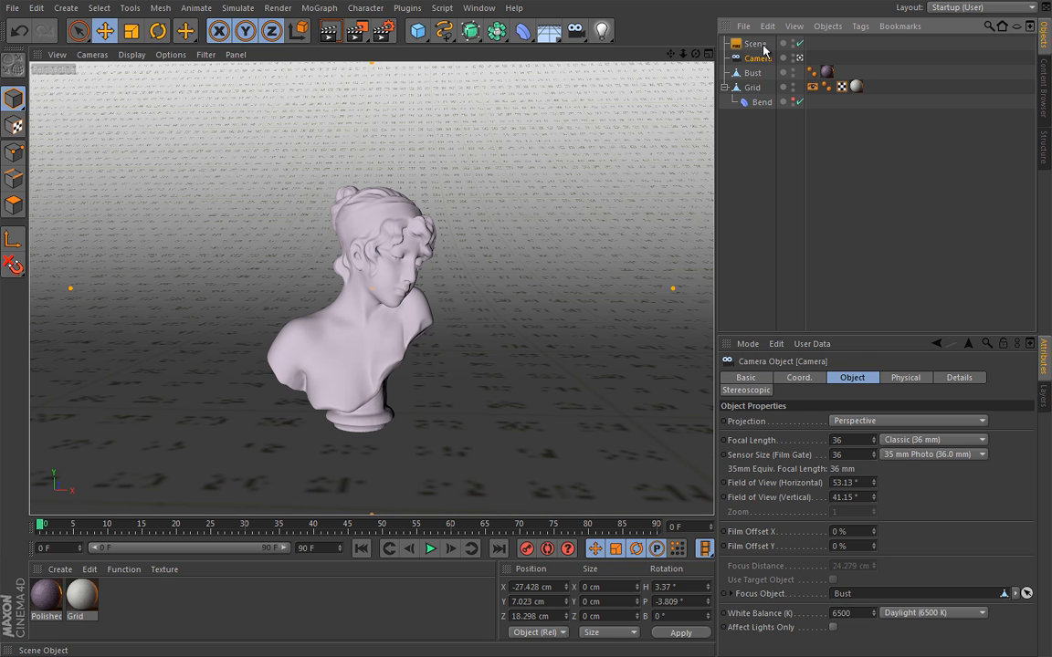
- Review the Maxwell Scene object's Fire options, and return to its output and default exposure settings
click(756, 44)
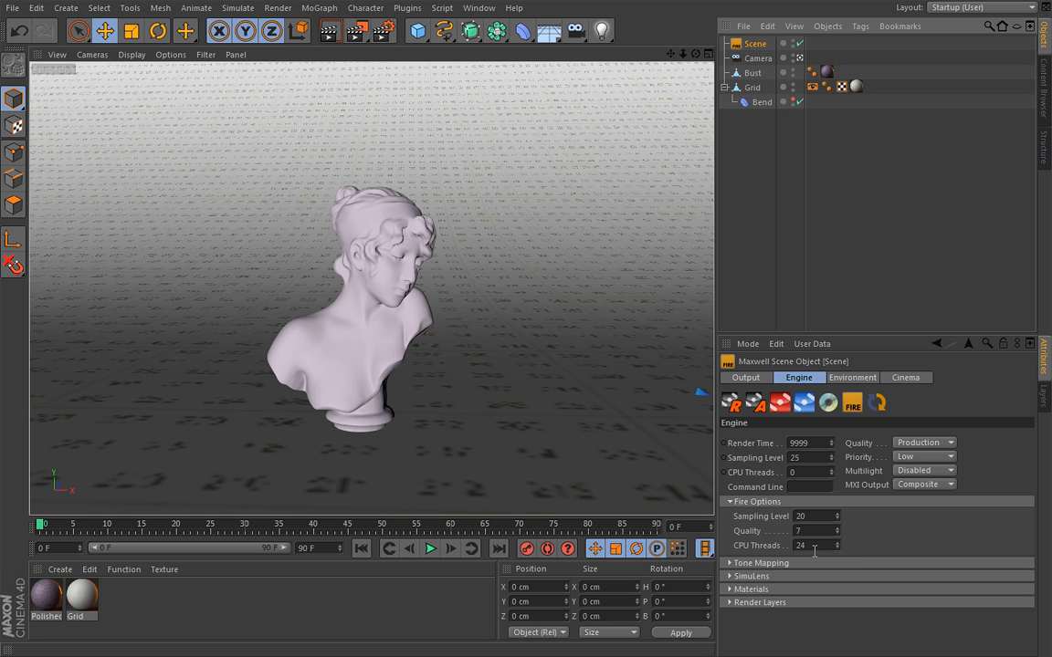
key(ctrl+2)
mouse_move(849, 525)
mouse_down()
mouse_move(786, 525)
mouse_move(790, 553)
mouse_move(841, 551)
mouse_move(851, 528)
mouse_up()
key(Escape)
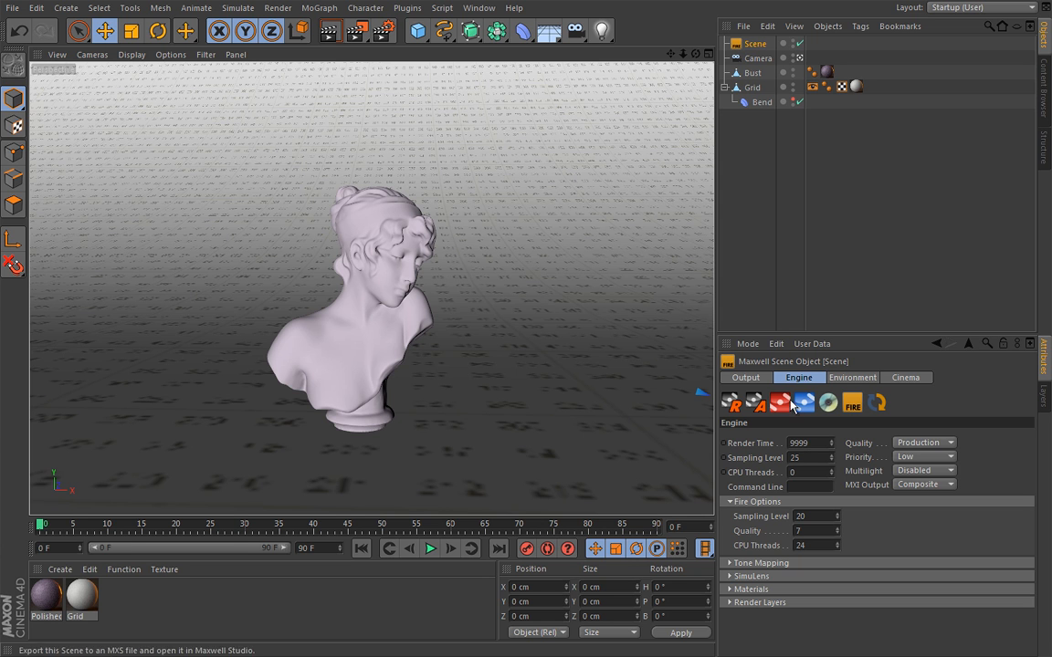
click(759, 378)
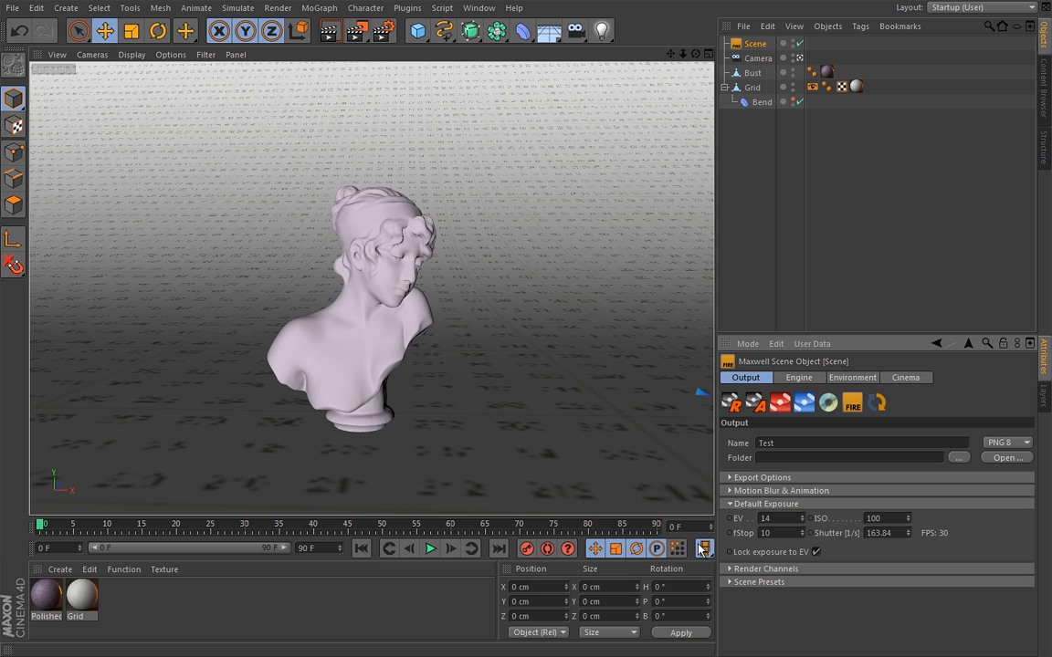
- Bring back the Fire preview, examine the in-focus range of grid numbers around the bust, and put the preview away
click(265, 655)
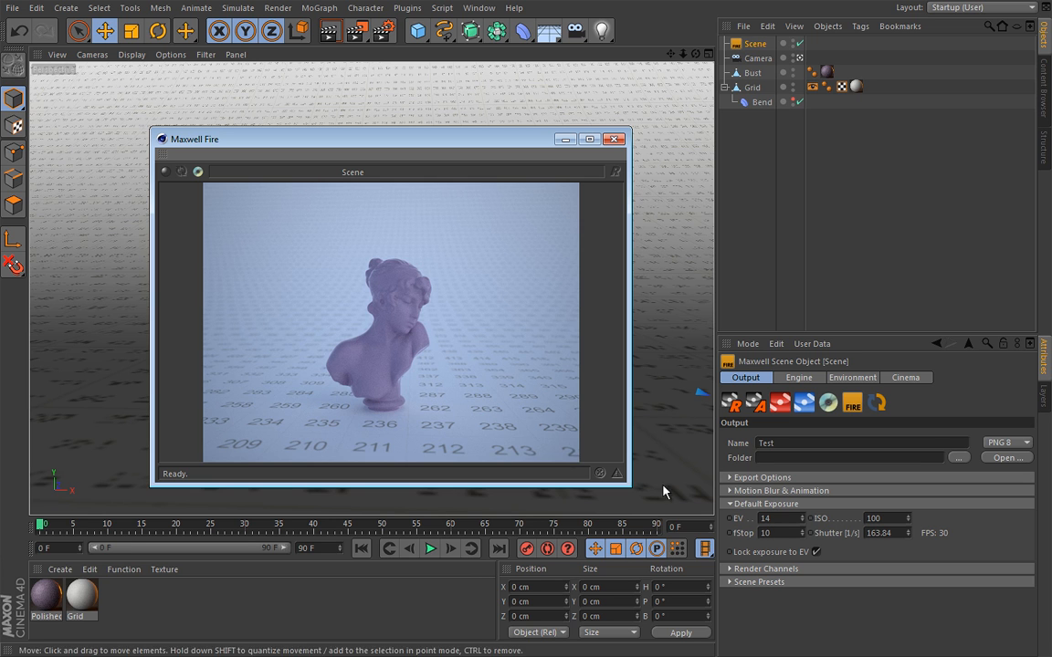
drag(206, 369, 566, 373)
drag(211, 442, 585, 441)
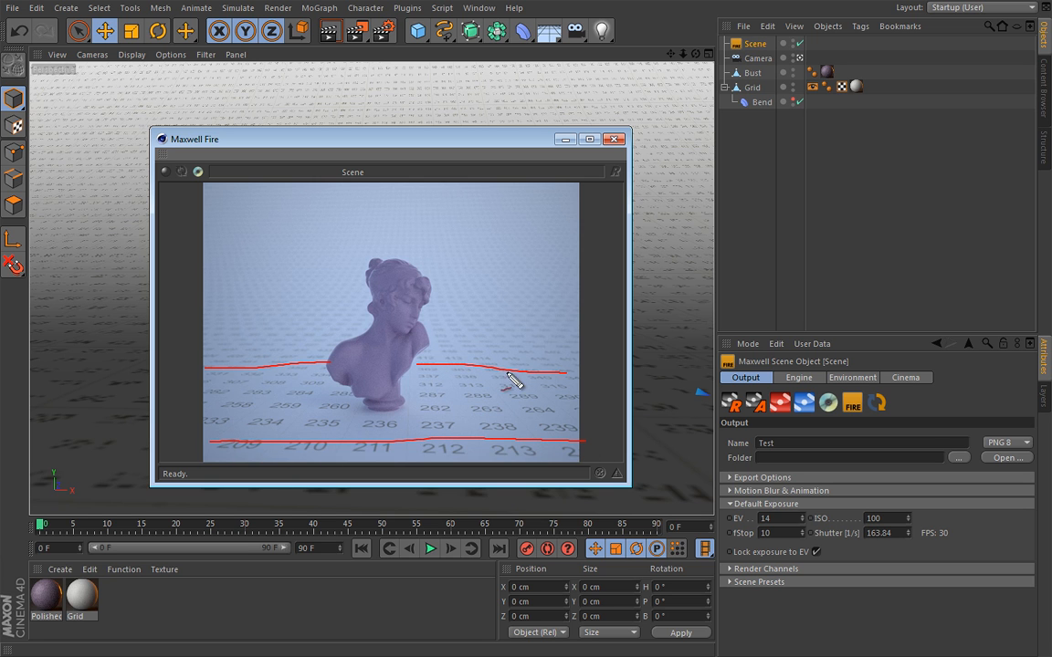
key(Escape)
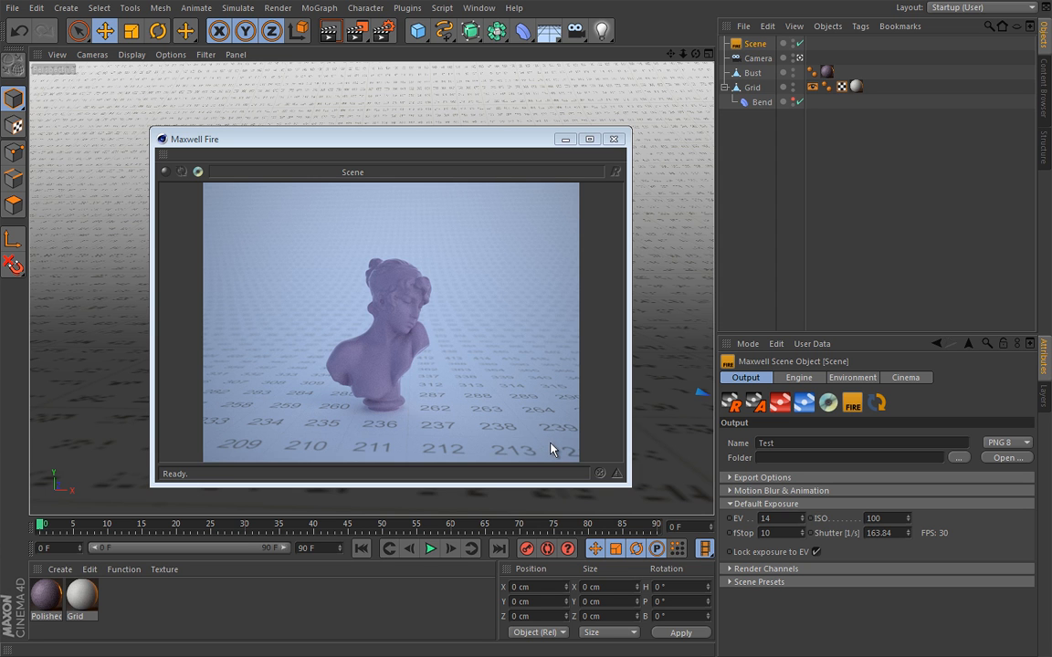
click(613, 139)
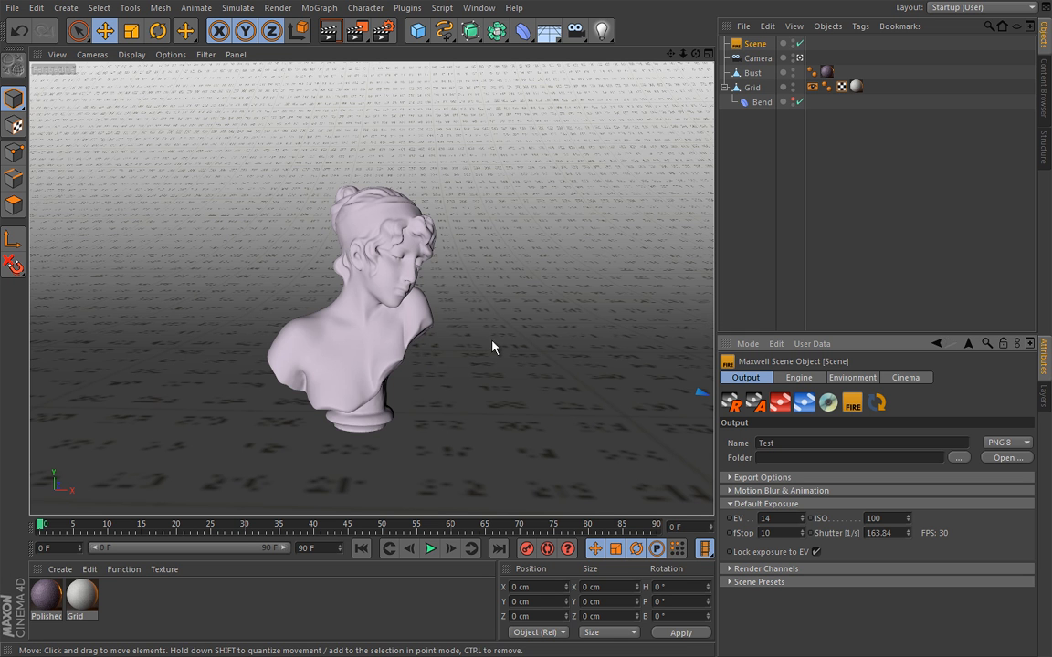
- Open the Polished stone material in the Maxwell Material Editor and reposition the editor window over the viewport
double_click(46, 595)
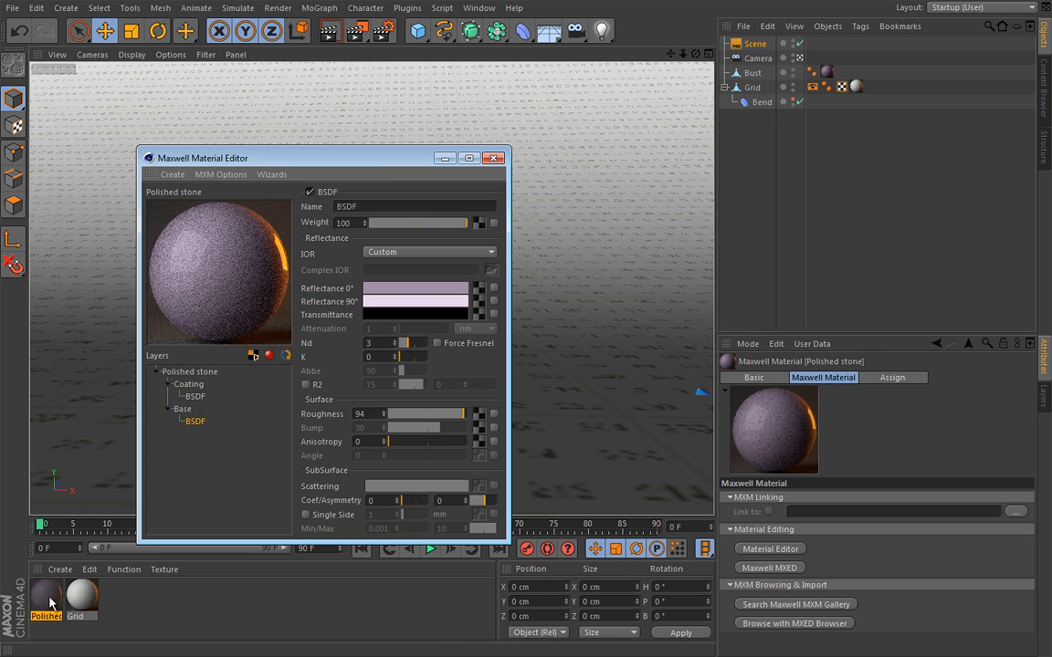
drag(380, 165, 393, 110)
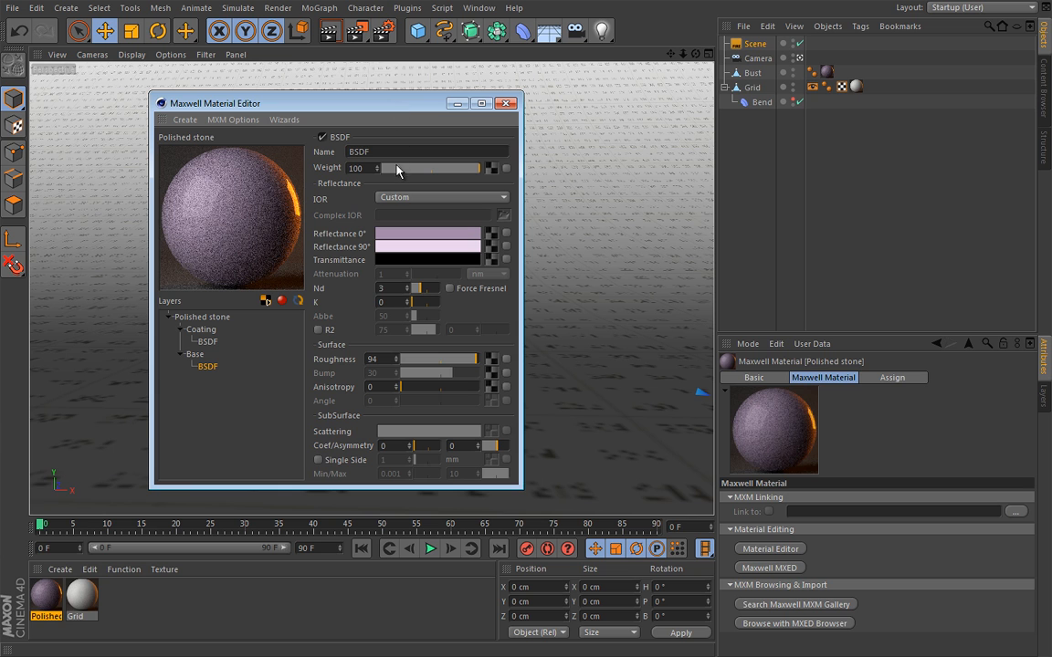